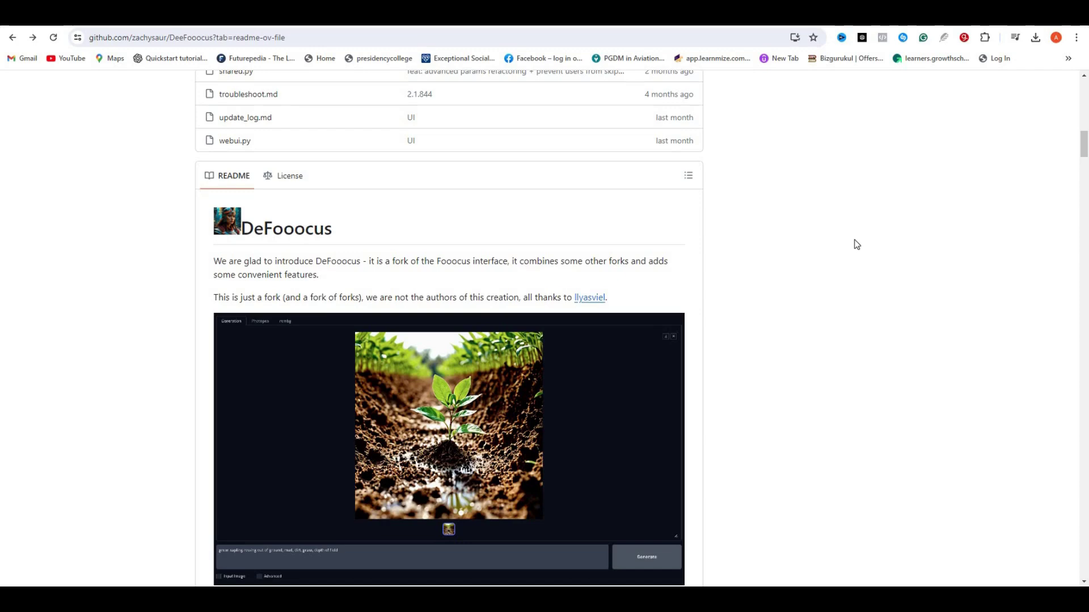
# - Scroll through the DeFooocus and original lllyasviel/Fooocus READMEs on GitHub
pyautogui.scroll(12, 848, 248)
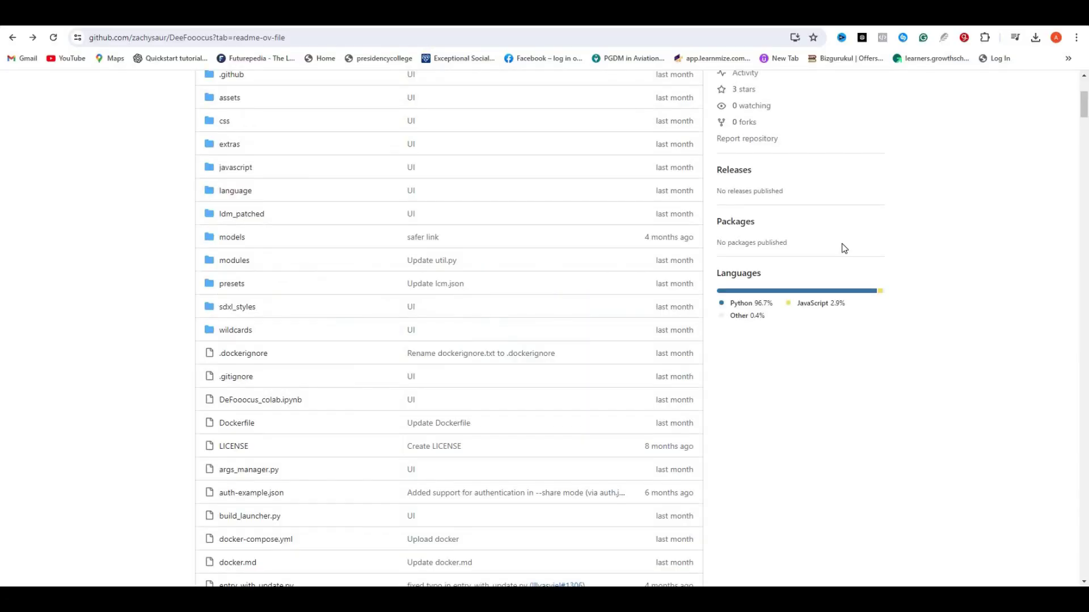
pyautogui.scroll(-14, 844, 248)
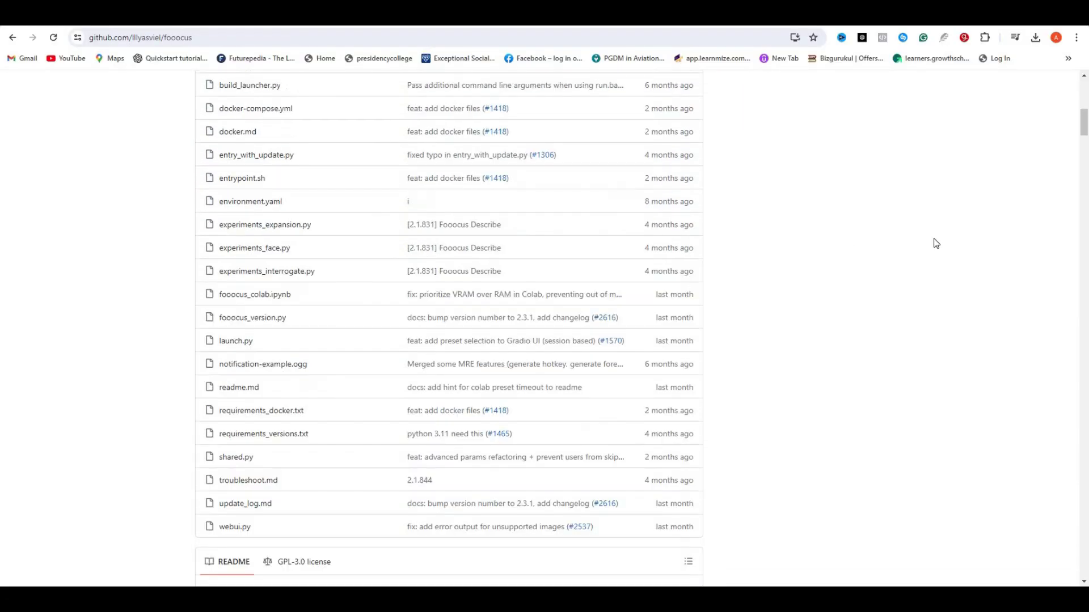
pyautogui.scroll(-8, 936, 243)
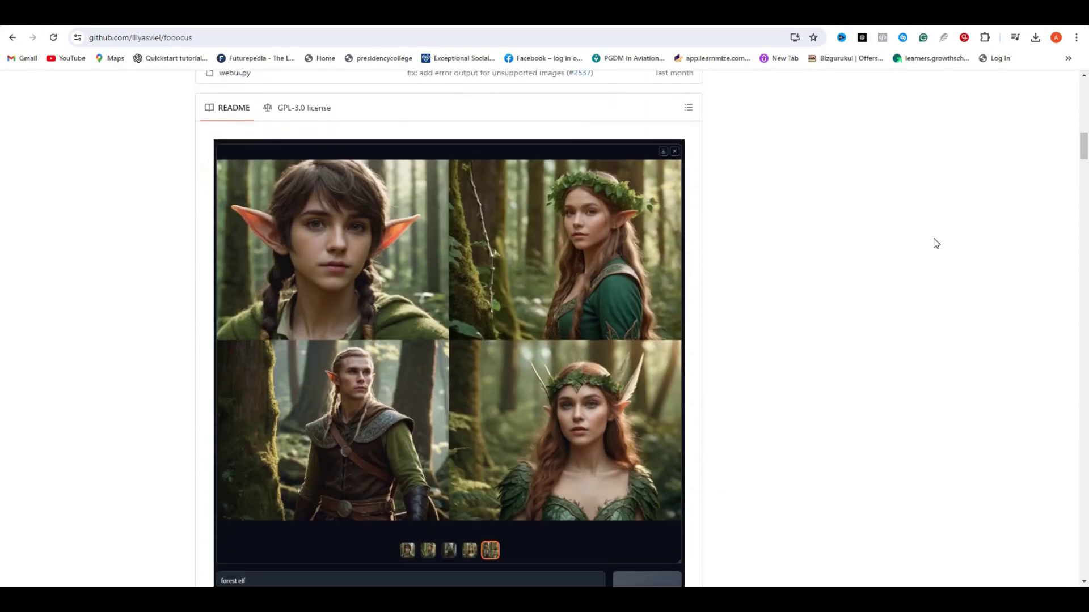
pyautogui.scroll(-9, 936, 243)
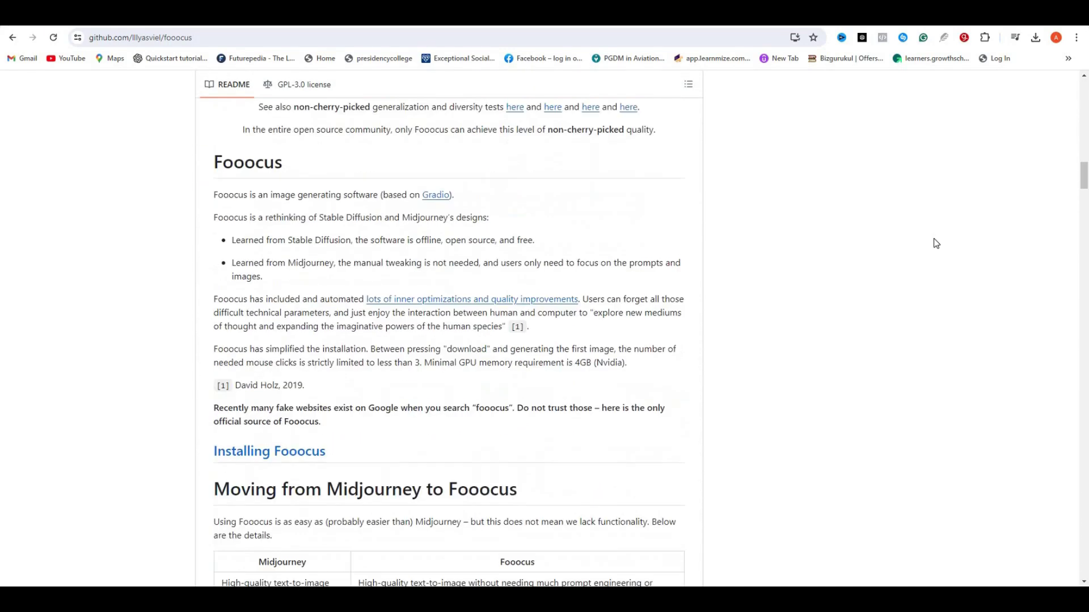
pyautogui.scroll(-8, 936, 244)
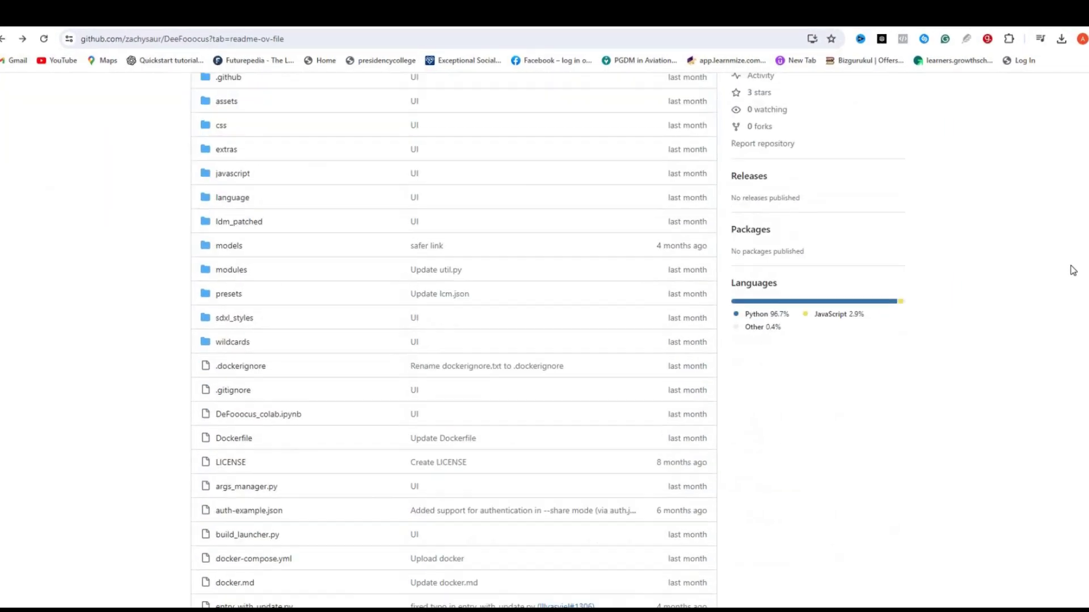
pyautogui.scroll(-12, 1074, 271)
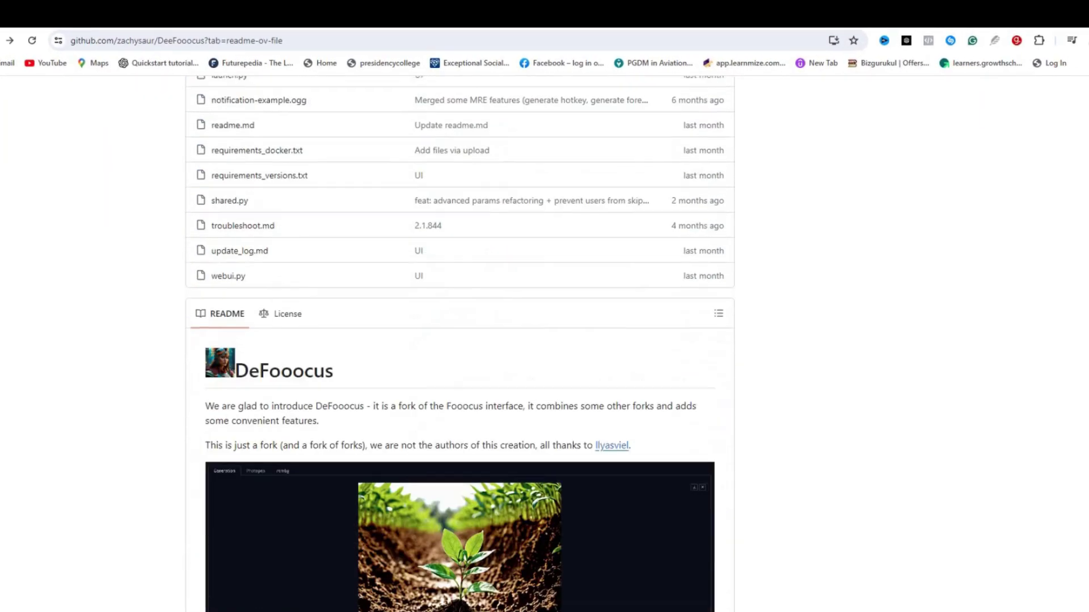
pyautogui.scroll(-2, 1083, 283)
pyautogui.scroll(1, 1083, 283)
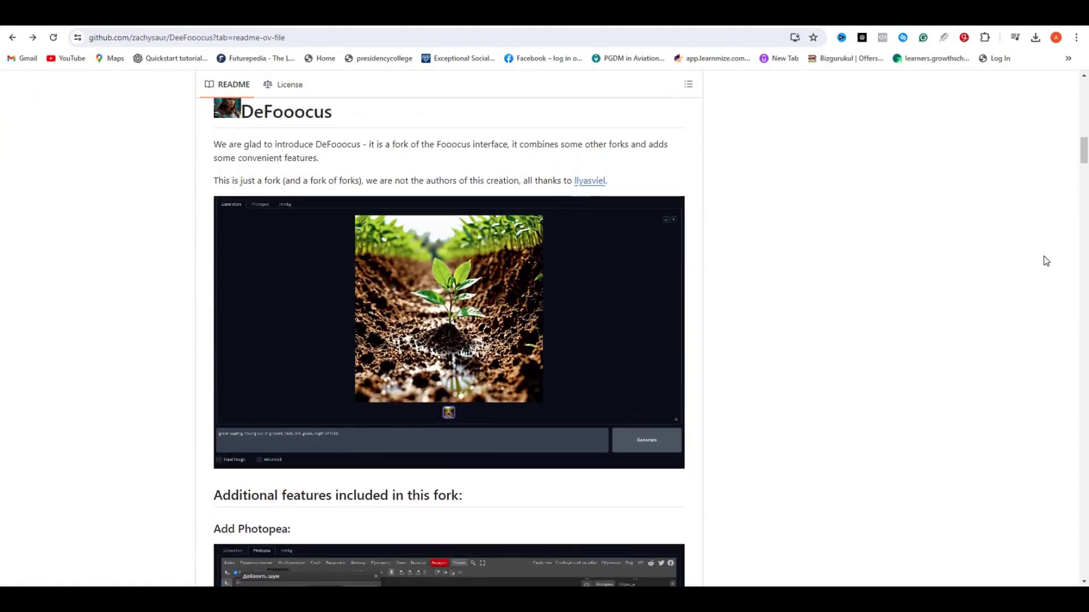
pyautogui.scroll(-2, 1083, 283)
pyautogui.scroll(-5, 1046, 260)
pyautogui.scroll(1, 1046, 261)
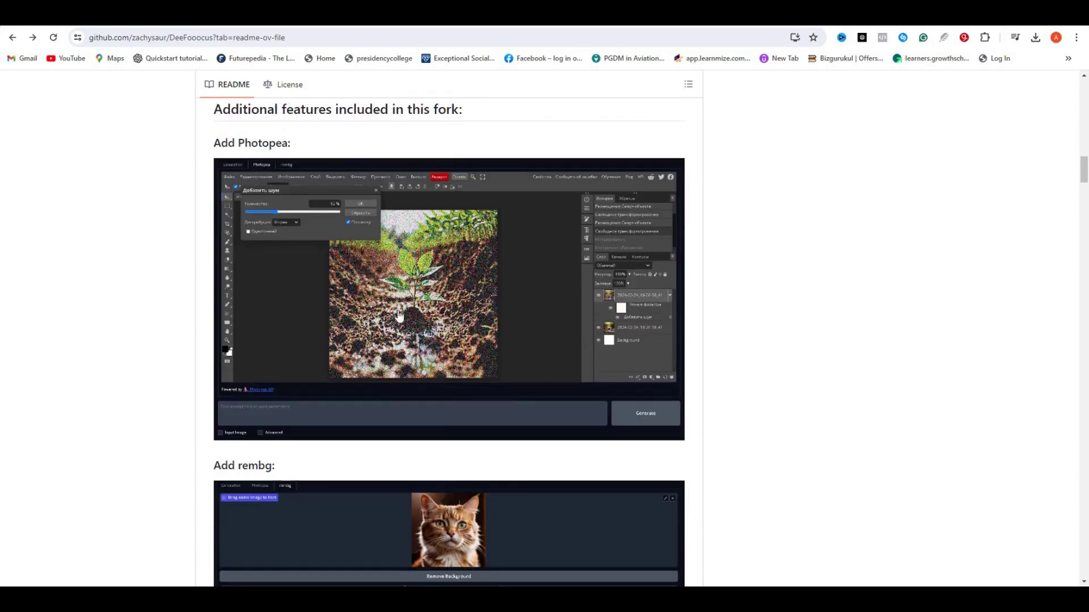
# - View the Photopea screenshot as photopea.png, then return to the DeFooocus README
pyautogui.click(468, 324)
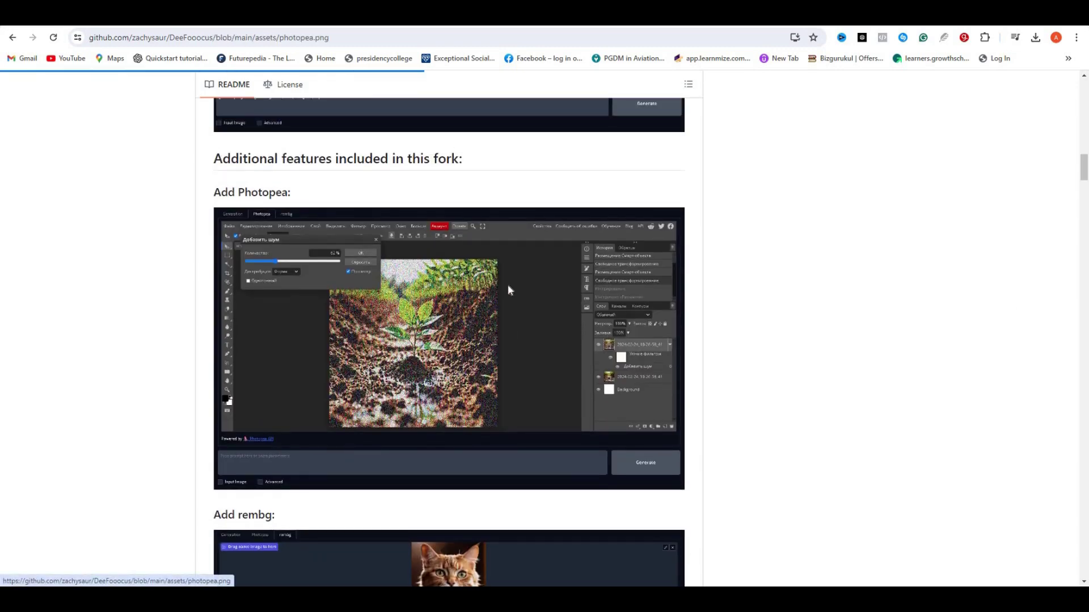
pyautogui.scroll(-4, 669, 306)
pyautogui.scroll(1, 668, 306)
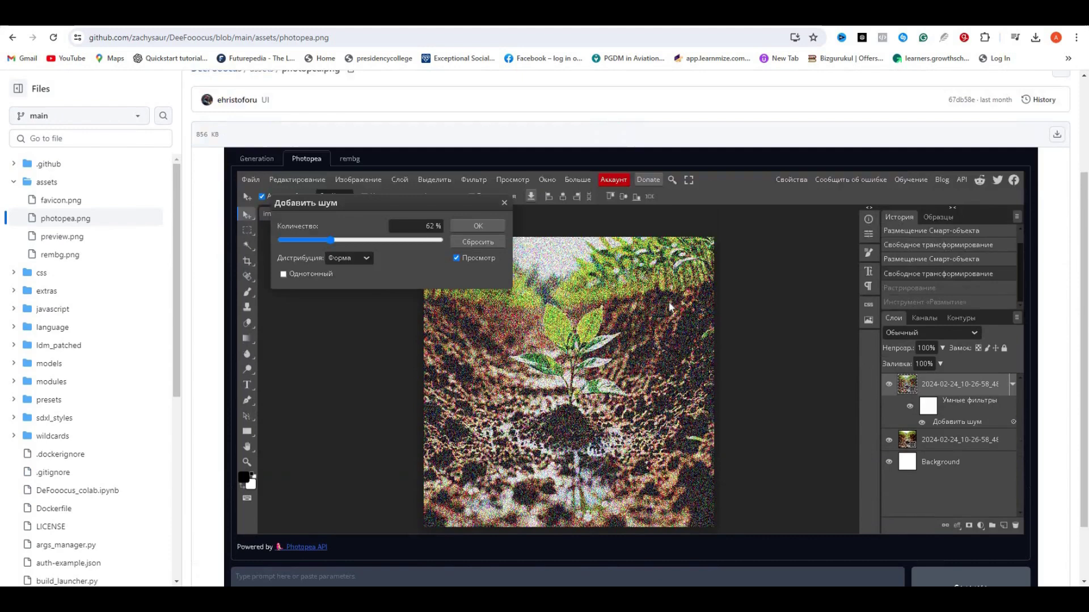
pyautogui.scroll(-1, 668, 306)
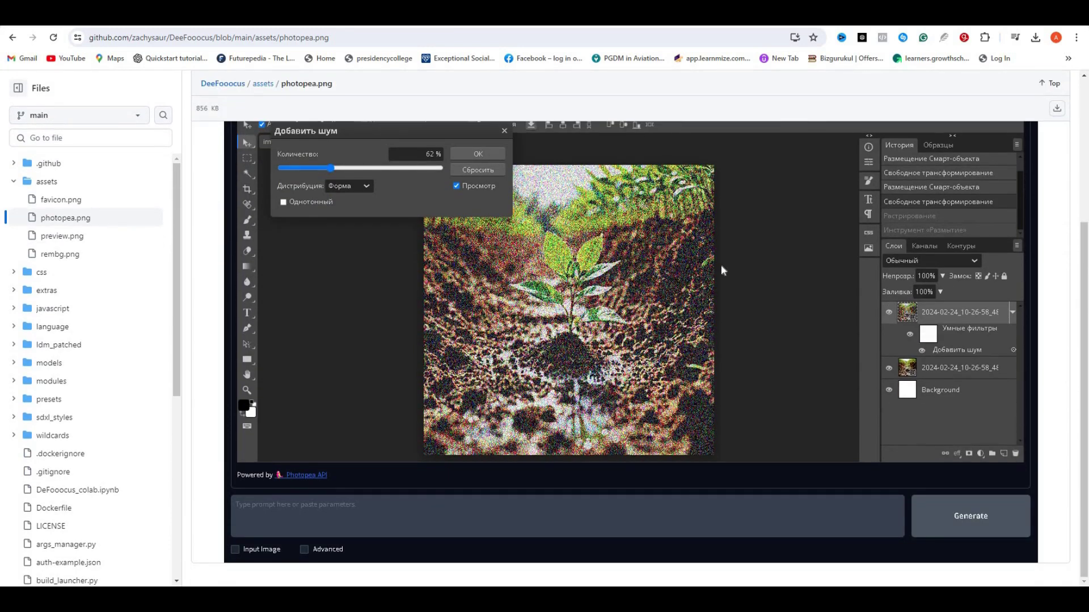
pyautogui.hotkey('alt', 'Left')
# - Highlight the Add rembg heading and the Others add bullets through FluentlyXL v2
pyautogui.scroll(-1, 197, 284)
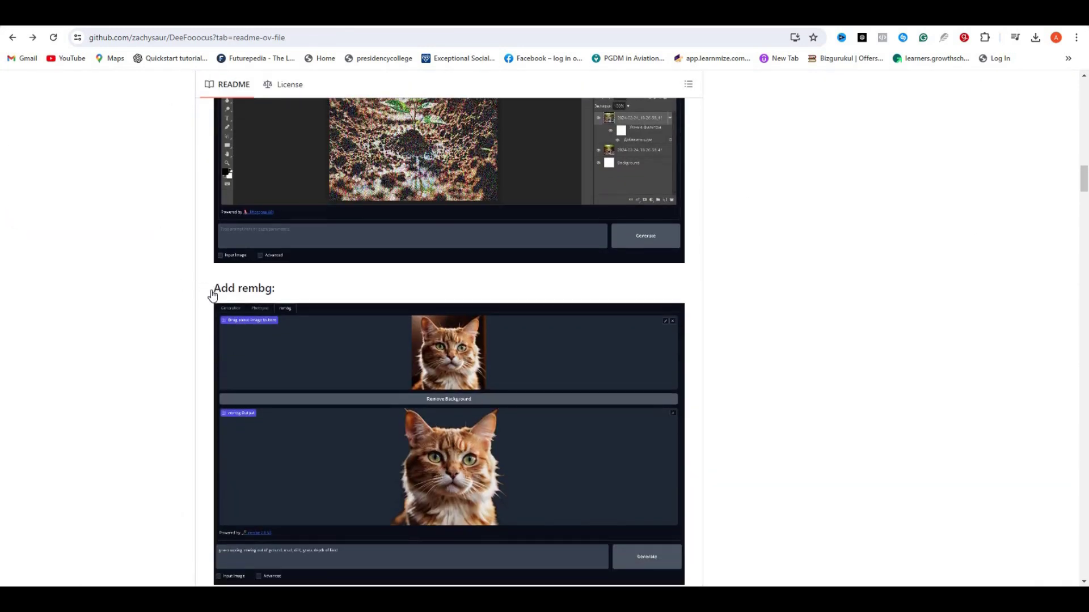
pyautogui.moveTo(277, 290); pyautogui.dragTo(220, 289)
pyautogui.hotkey('shift', 'Left')
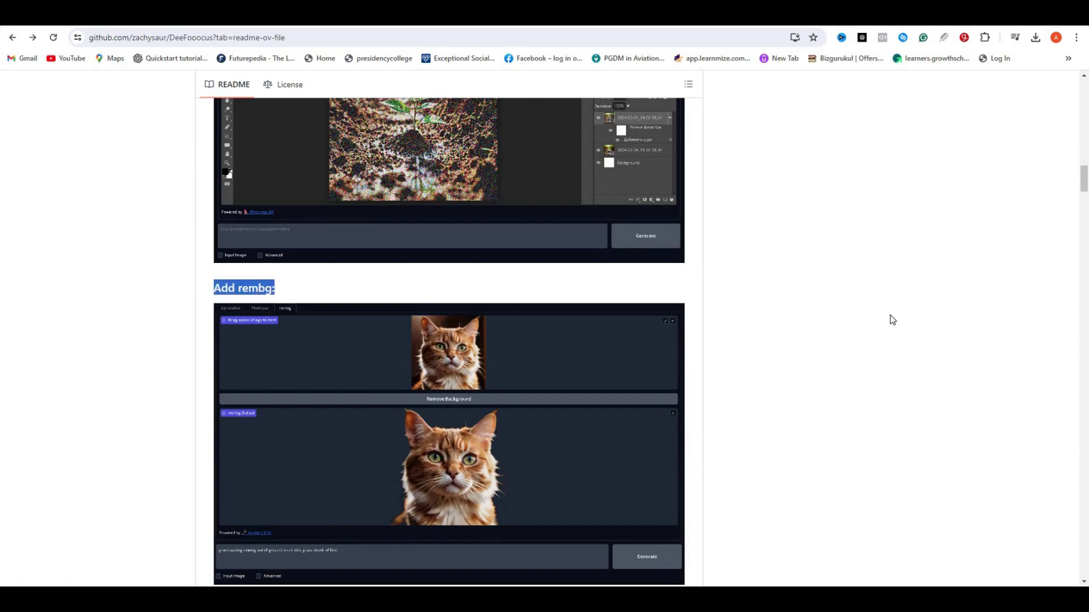
pyautogui.click(844, 314)
pyautogui.scroll(-2, 468, 349)
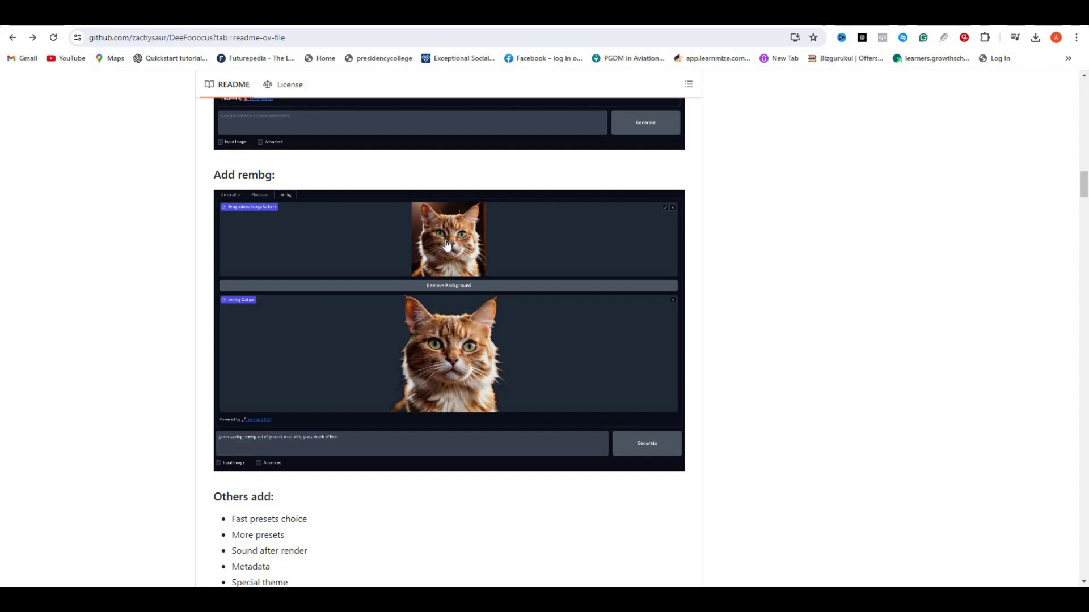
pyautogui.scroll(-3, 309, 356)
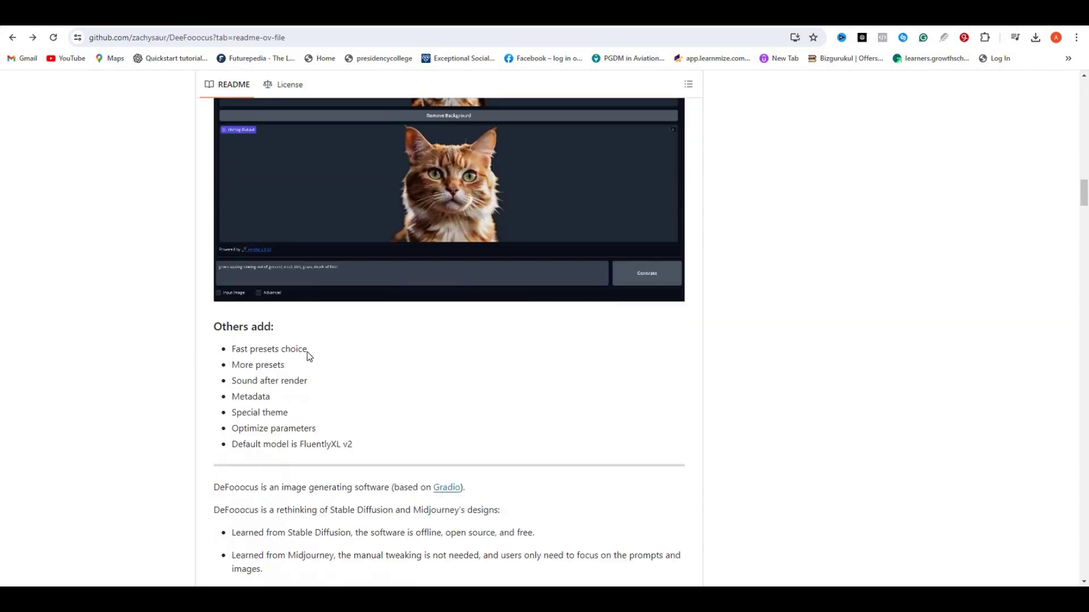
pyautogui.moveTo(306, 349); pyautogui.dragTo(308, 381)
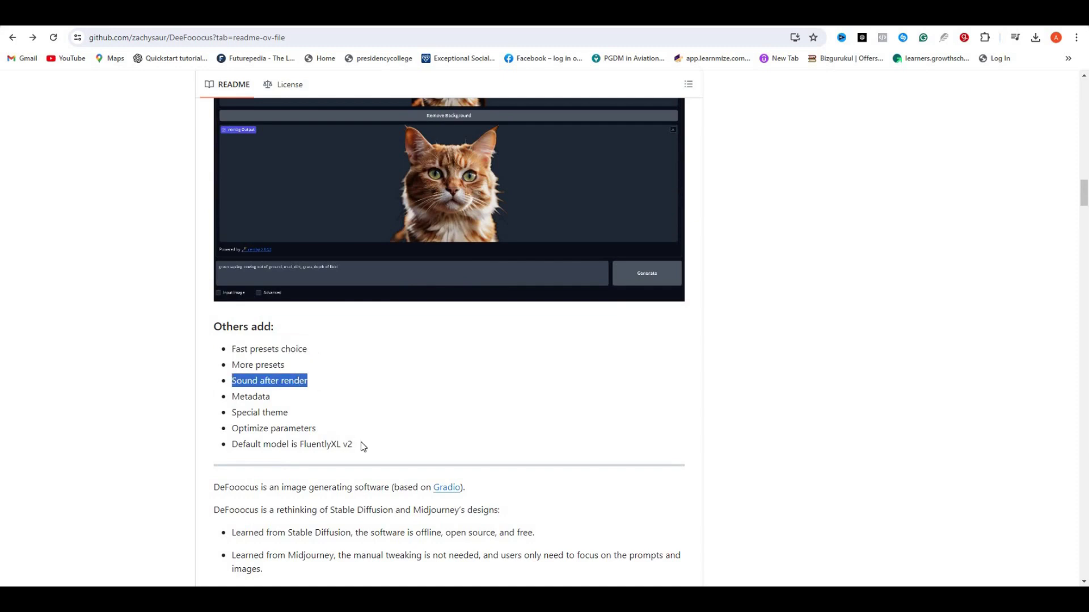
pyautogui.moveTo(352, 445); pyautogui.dragTo(232, 396)
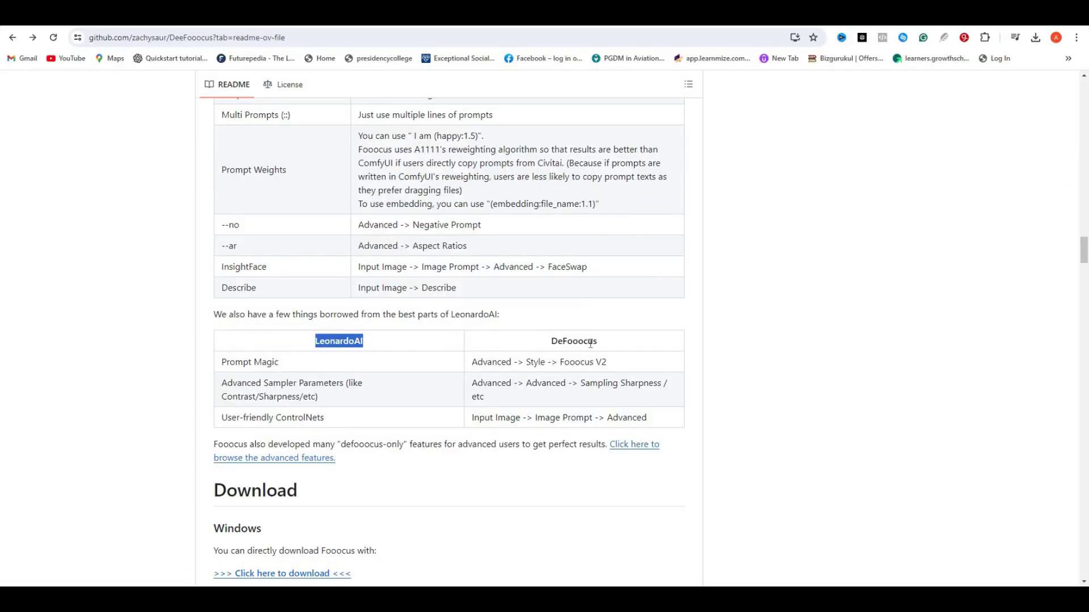
# - In the Midjourney comparison table, highlight the DeFooocus header and the Prompt Magic row
pyautogui.doubleClick(590, 343)
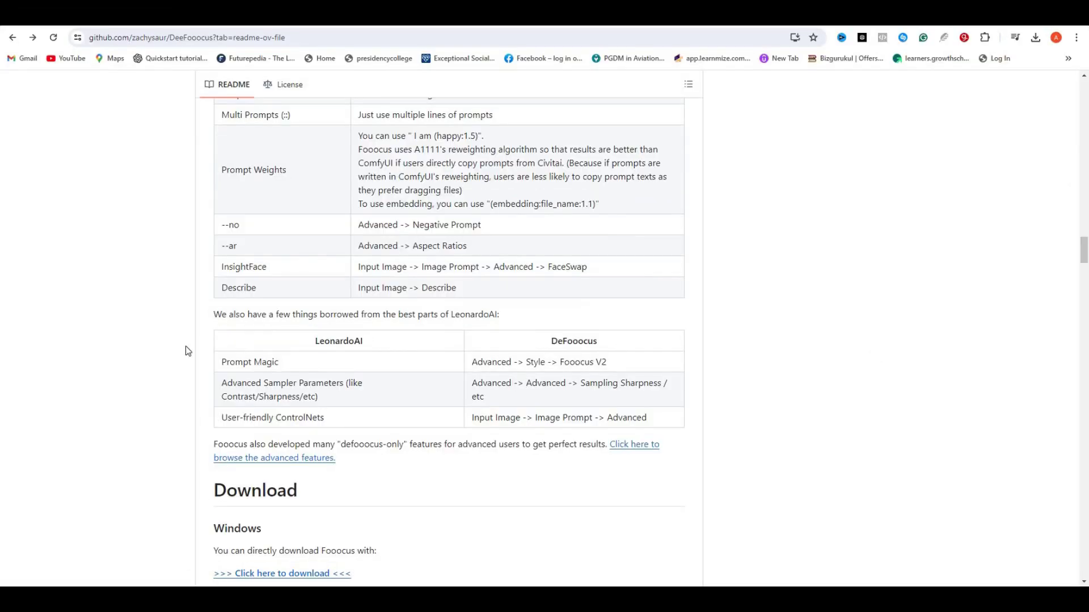
pyautogui.moveTo(222, 362); pyautogui.dragTo(294, 419)
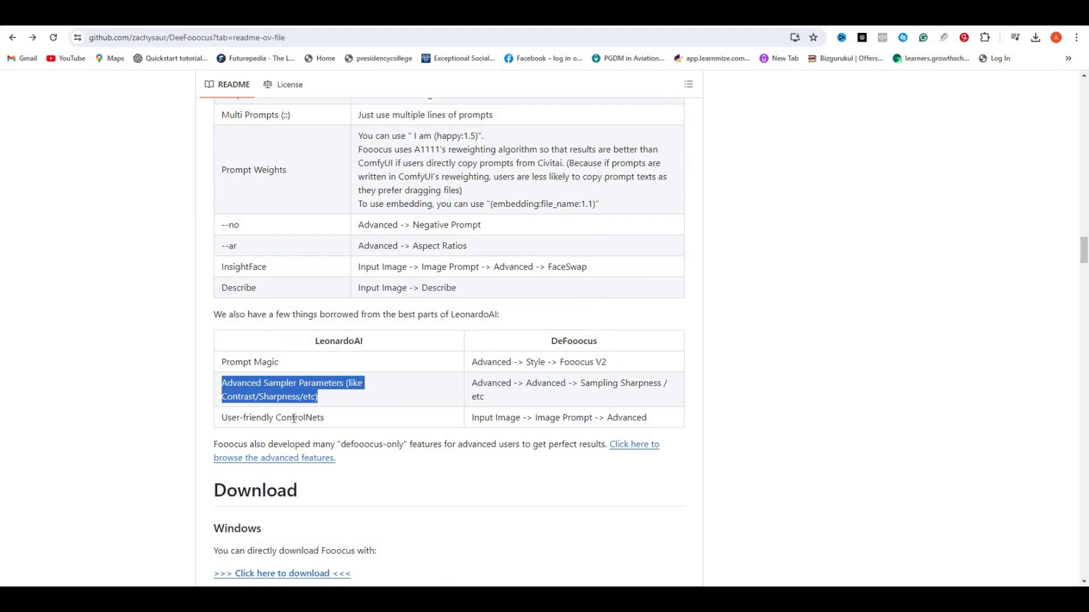
pyautogui.moveTo(220, 418); pyautogui.dragTo(325, 419)
pyautogui.scroll(-5, 432, 323)
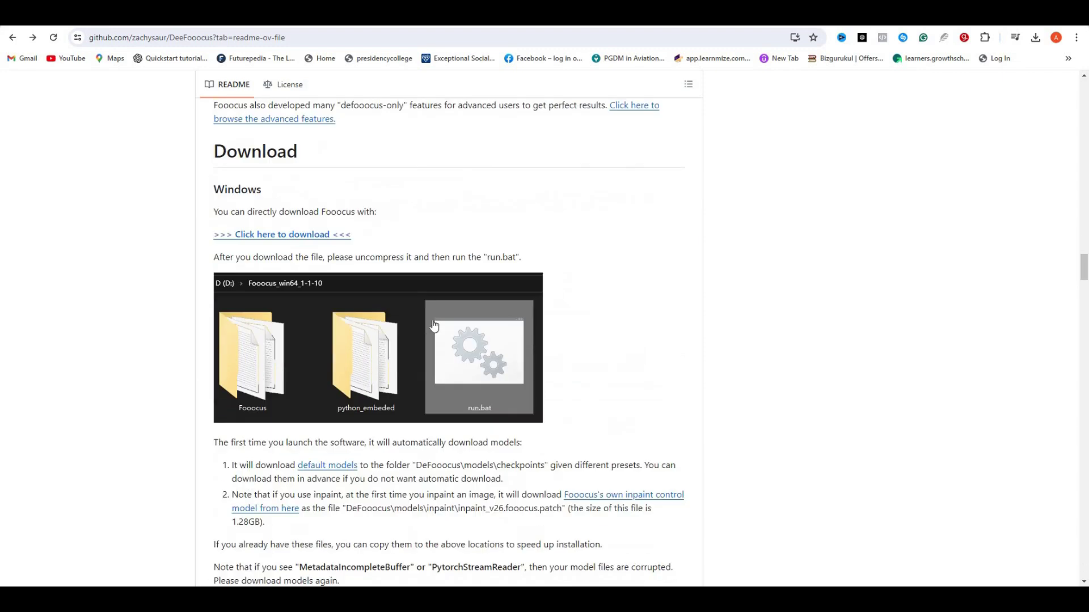
pyautogui.scroll(1, 297, 185)
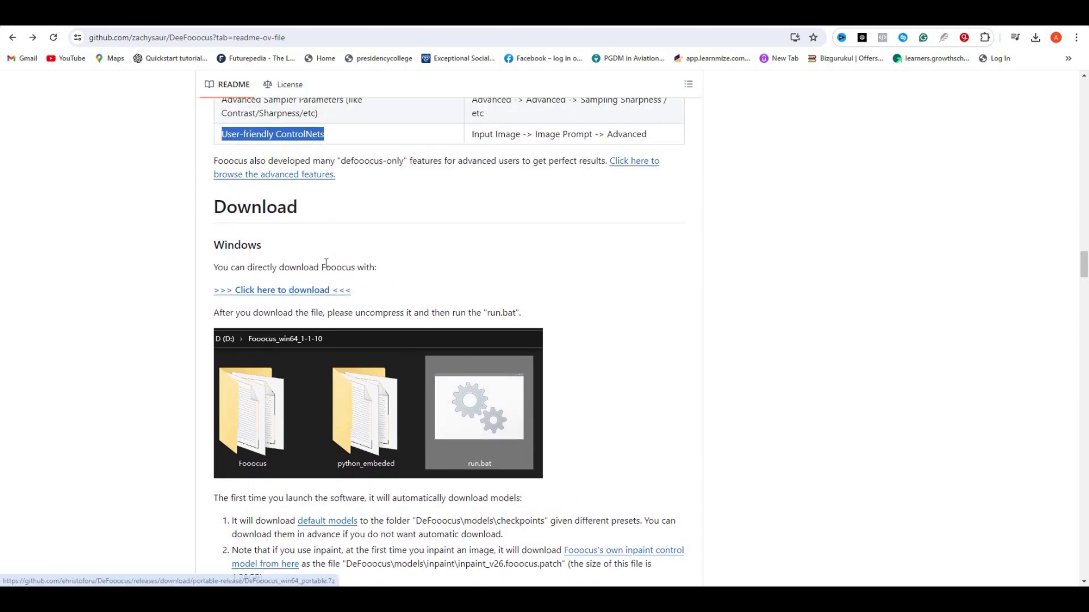
pyautogui.scroll(-5, 562, 256)
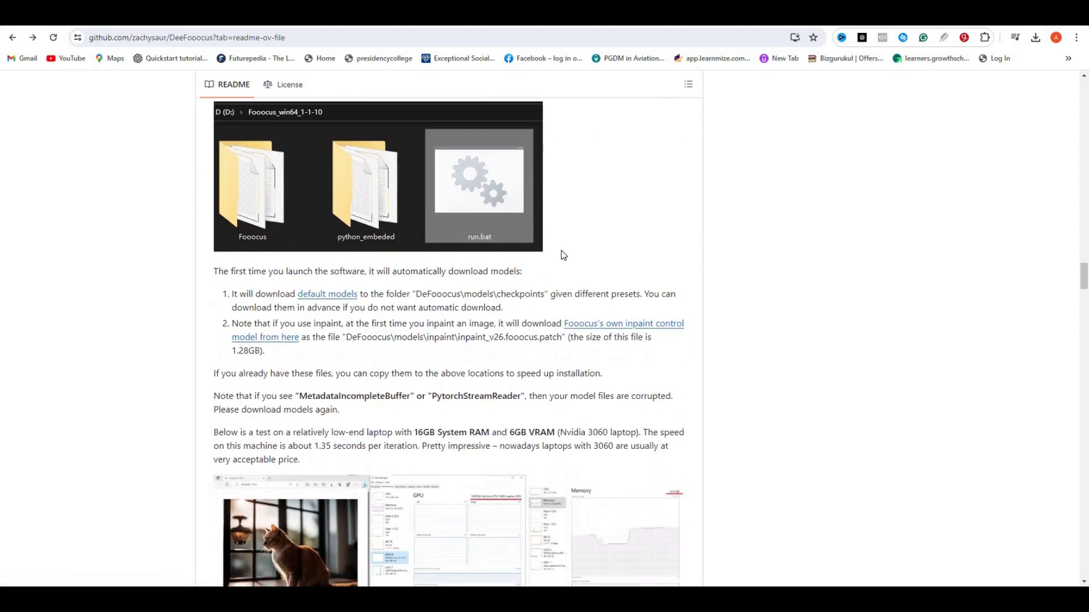
pyautogui.scroll(20, 1045, 259)
pyautogui.scroll(-20, 1045, 260)
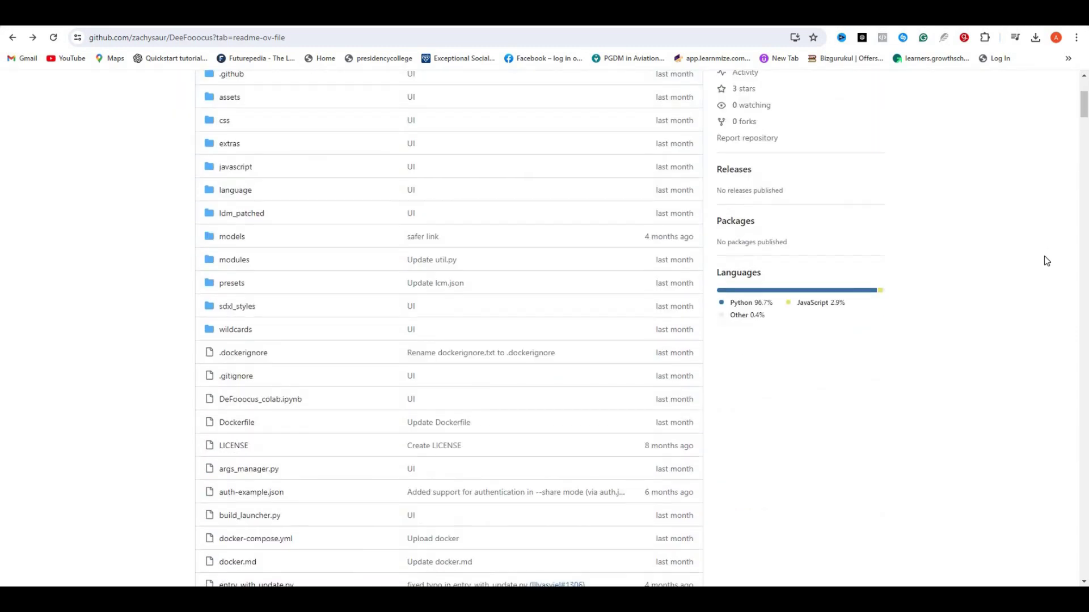
pyautogui.moveTo(259, 174); pyautogui.dragTo(307, 175)
pyautogui.moveTo(495, 176); pyautogui.dragTo(544, 177)
# - In the LeonardoAI table, highlight the headers and the Prompt Magic, Advanced Sampler and ControlNets entries
pyautogui.scroll(-1, 440, 227)
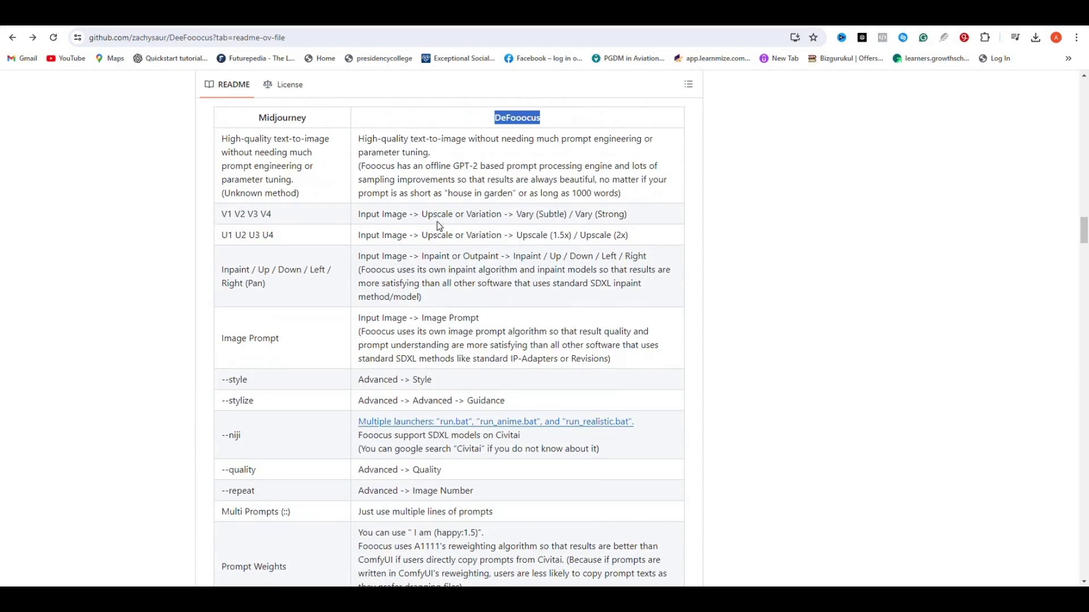
pyautogui.scroll(-7, 316, 346)
pyautogui.moveTo(315, 341); pyautogui.dragTo(364, 341)
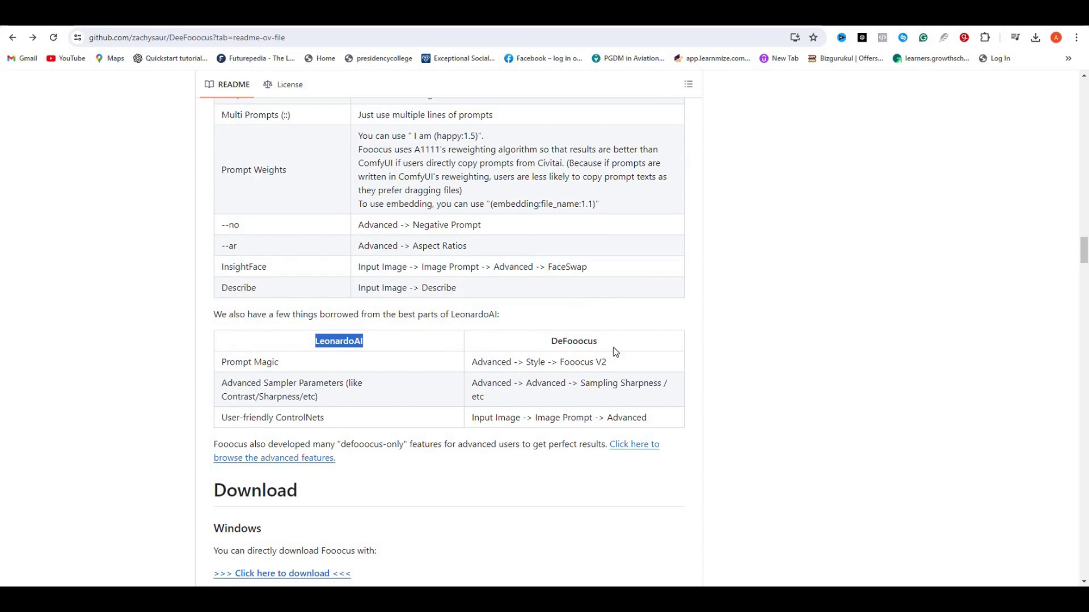
pyautogui.moveTo(549, 341); pyautogui.dragTo(597, 341)
pyautogui.moveTo(221, 362); pyautogui.dragTo(279, 362)
pyautogui.moveTo(222, 385); pyautogui.dragTo(363, 397)
pyautogui.moveTo(221, 417); pyautogui.dragTo(275, 417)
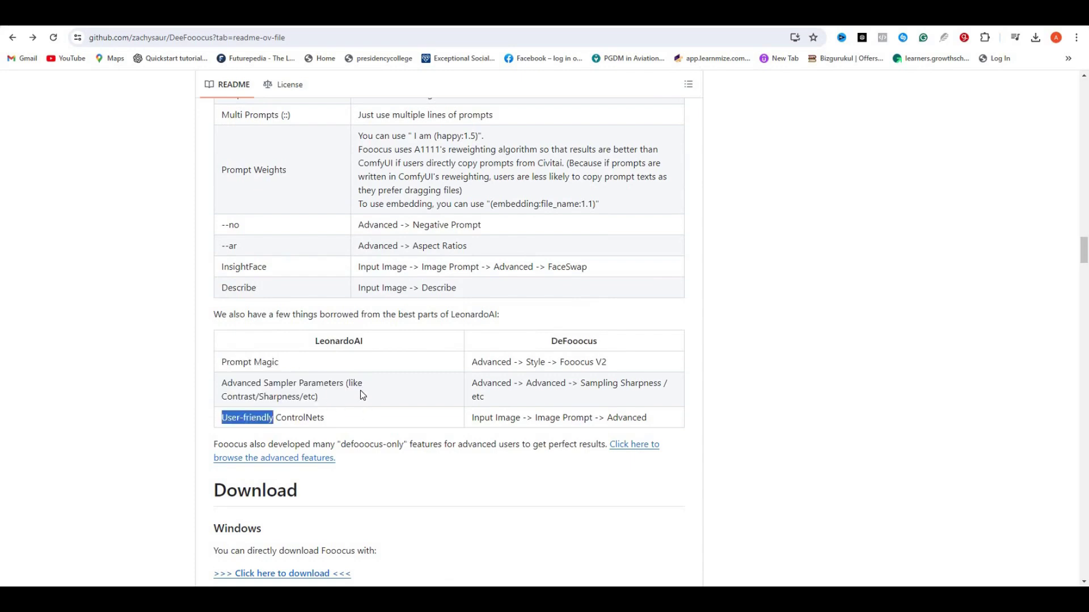
pyautogui.scroll(-5, 451, 179)
pyautogui.scroll(1, 409, 187)
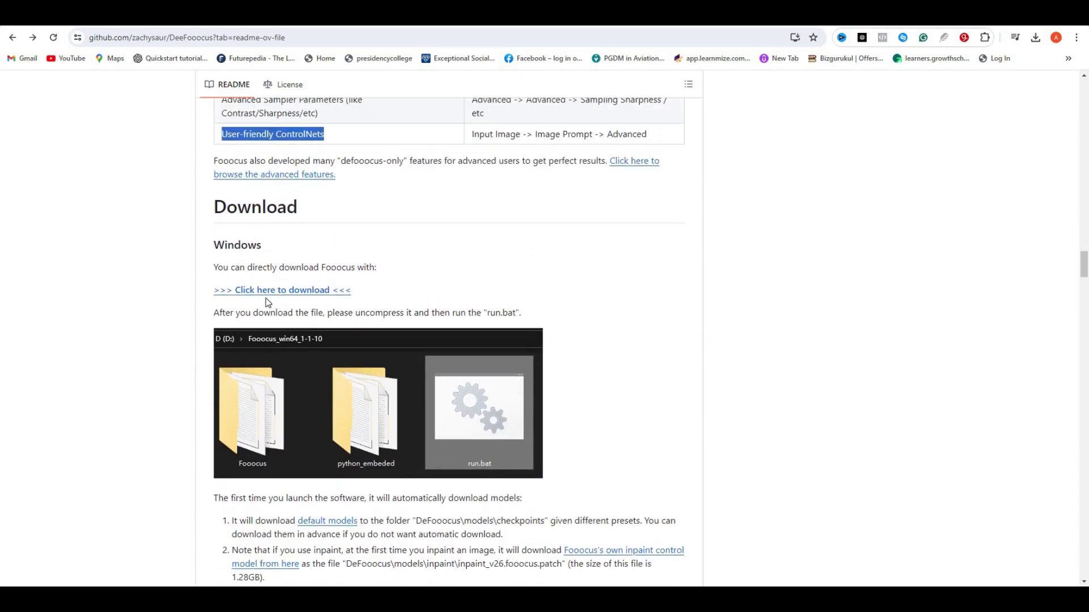
pyautogui.scroll(-4, 551, 267)
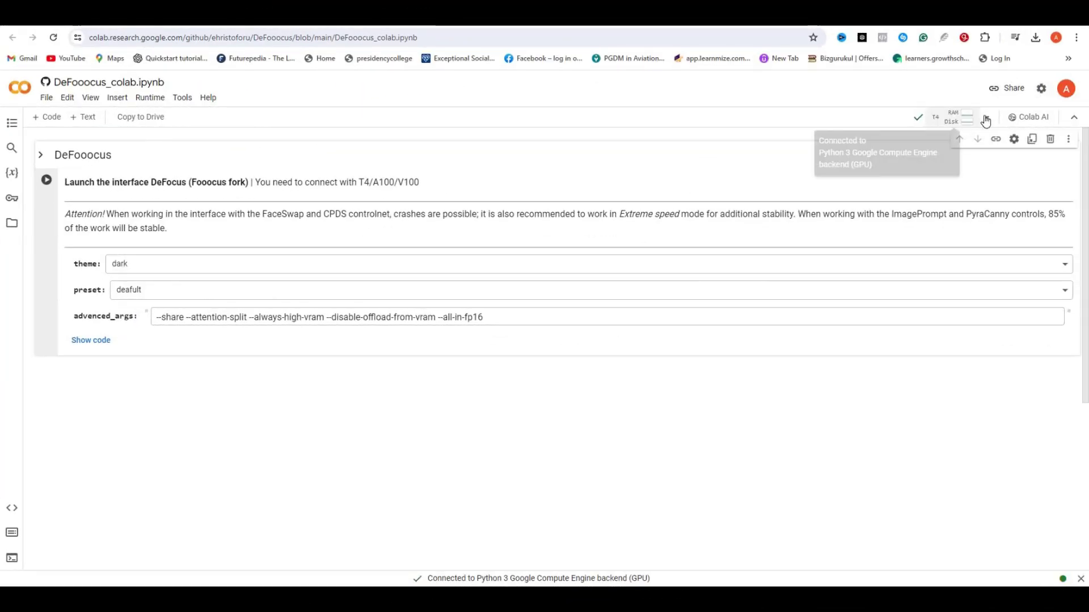
# - Run the DeFooocus launch cell, choosing 'Run anyway' on the unauthored-notebook warning
pyautogui.click(46, 182)
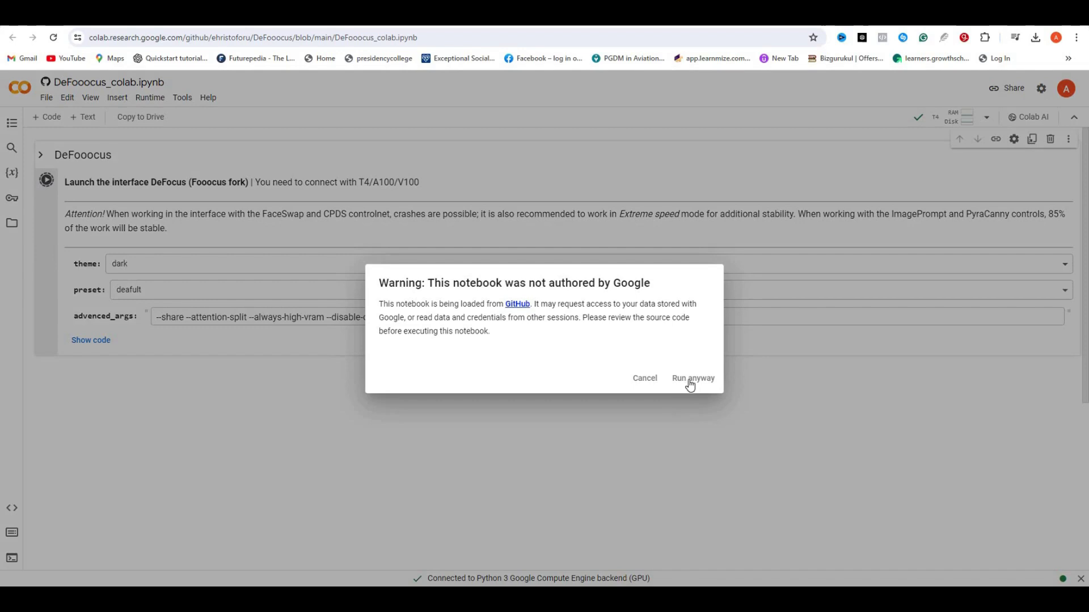
pyautogui.click(689, 376)
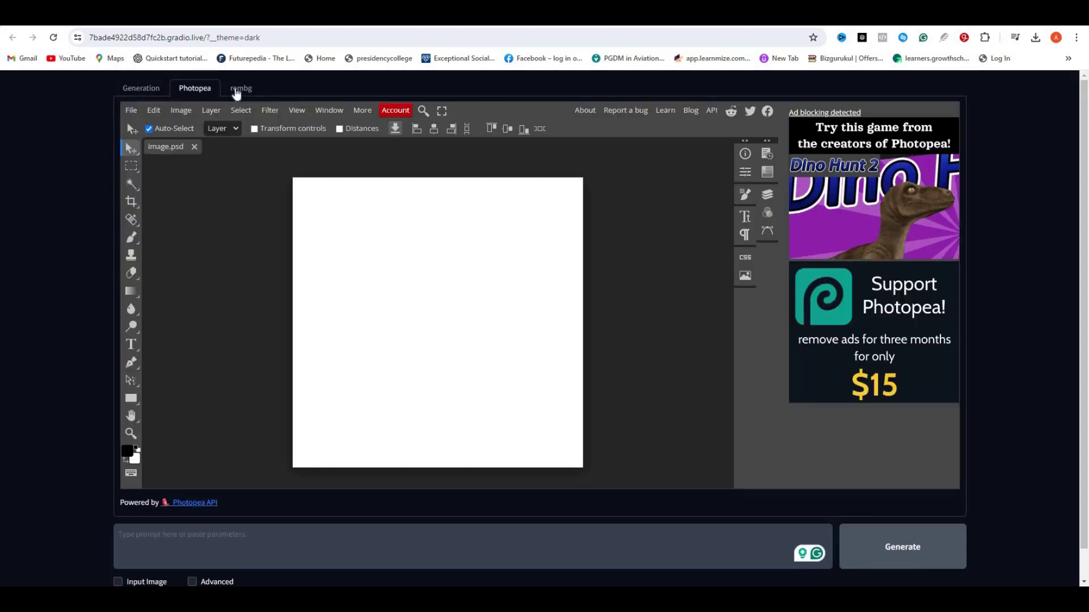
# - Browse the Inpaint or Outpaint, Describe and Metadata tabs, and bring up the rembg panel
pyautogui.click(237, 91)
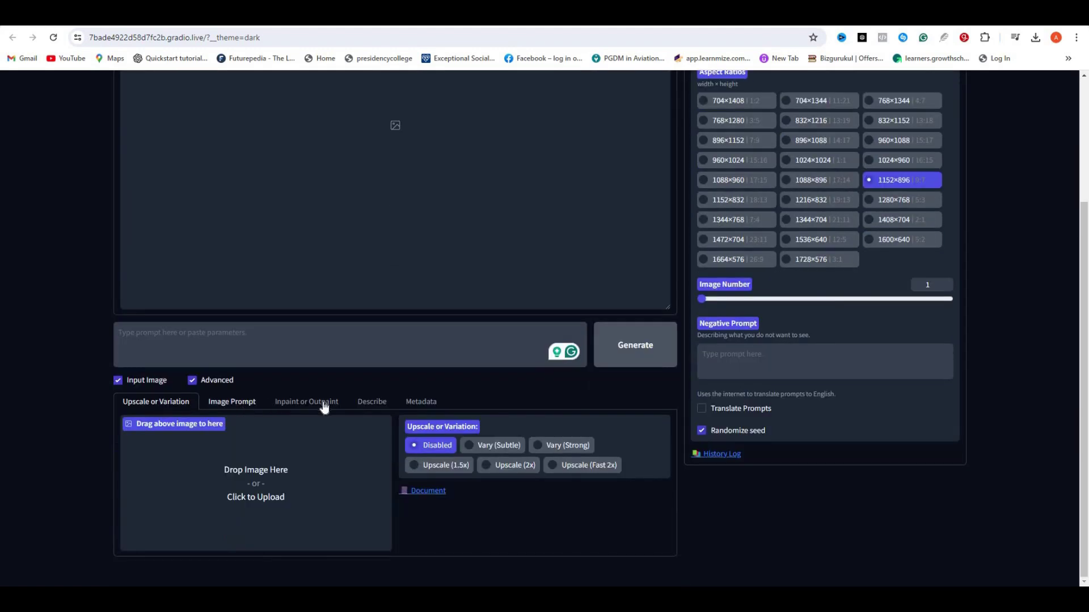
pyautogui.click(326, 398)
pyautogui.scroll(-5, 375, 190)
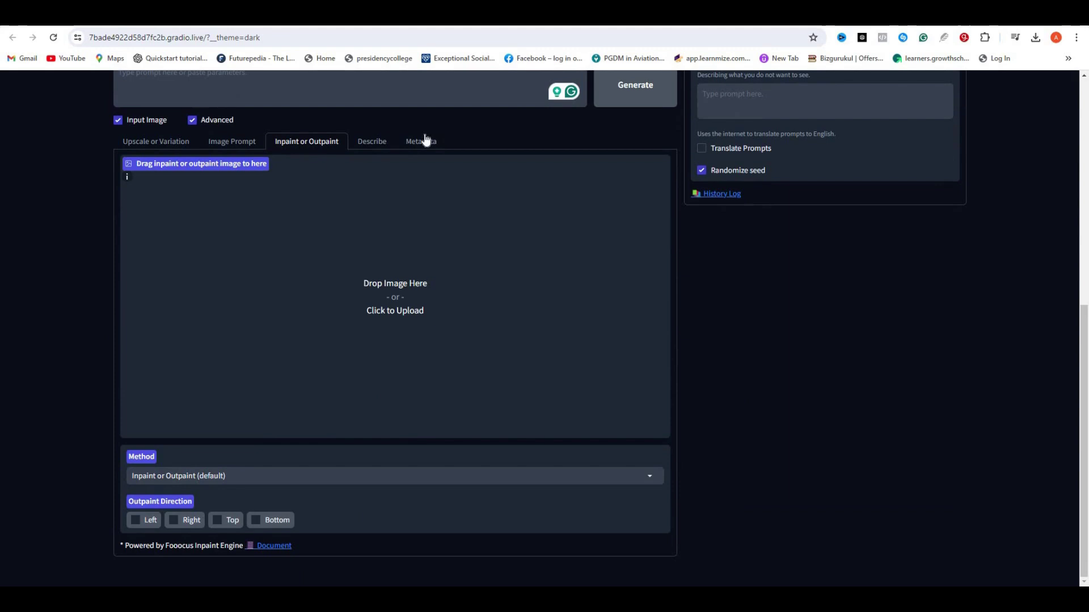
pyautogui.scroll(5, 397, 431)
pyautogui.click(367, 404)
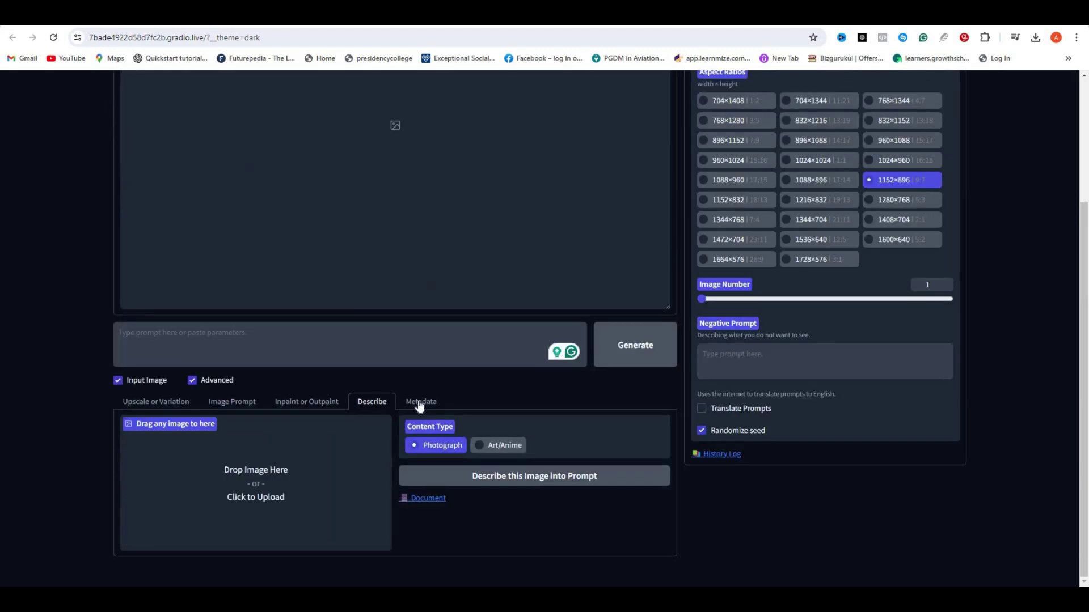
pyautogui.click(420, 403)
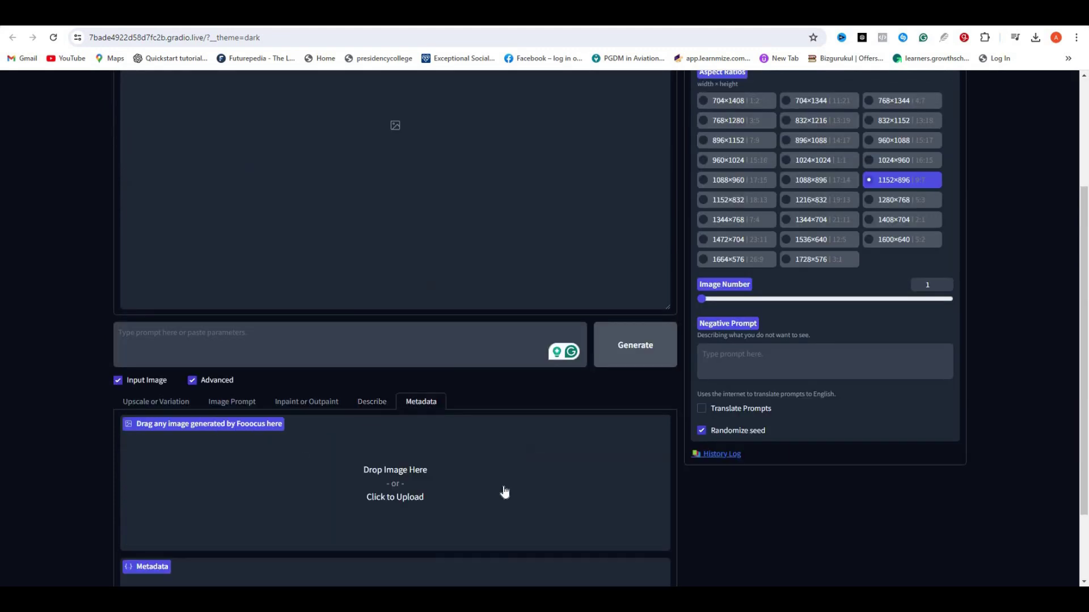
pyautogui.scroll(-2, 348, 397)
pyautogui.scroll(3, 333, 176)
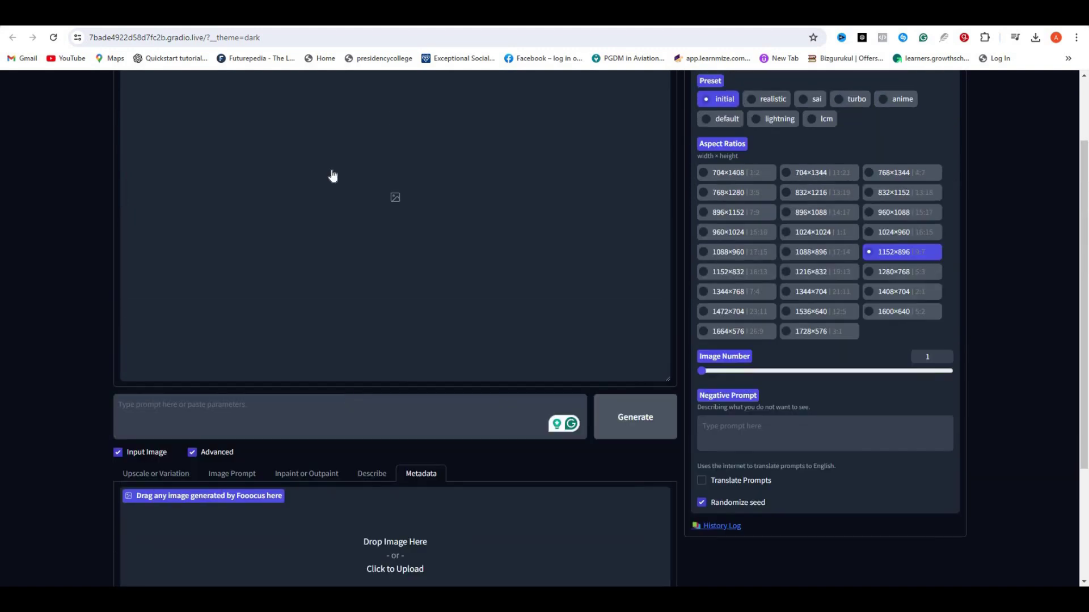
pyautogui.scroll(3, 333, 176)
# - Paste the red dress into rembg, remove its background, and go back to Generation
pyautogui.hotkey('ctrl', 'v')
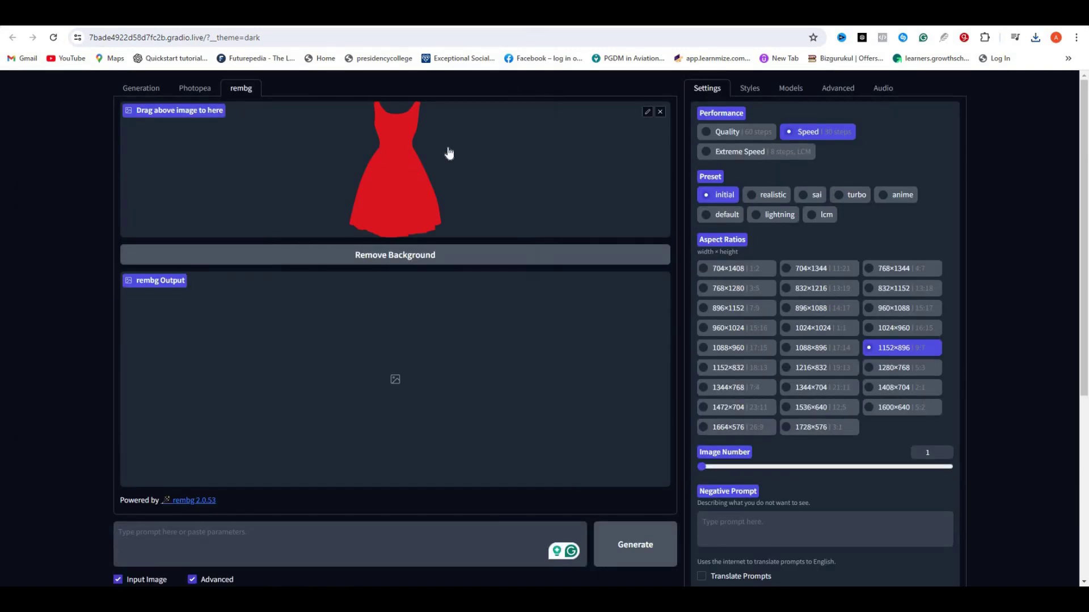
pyautogui.click(397, 256)
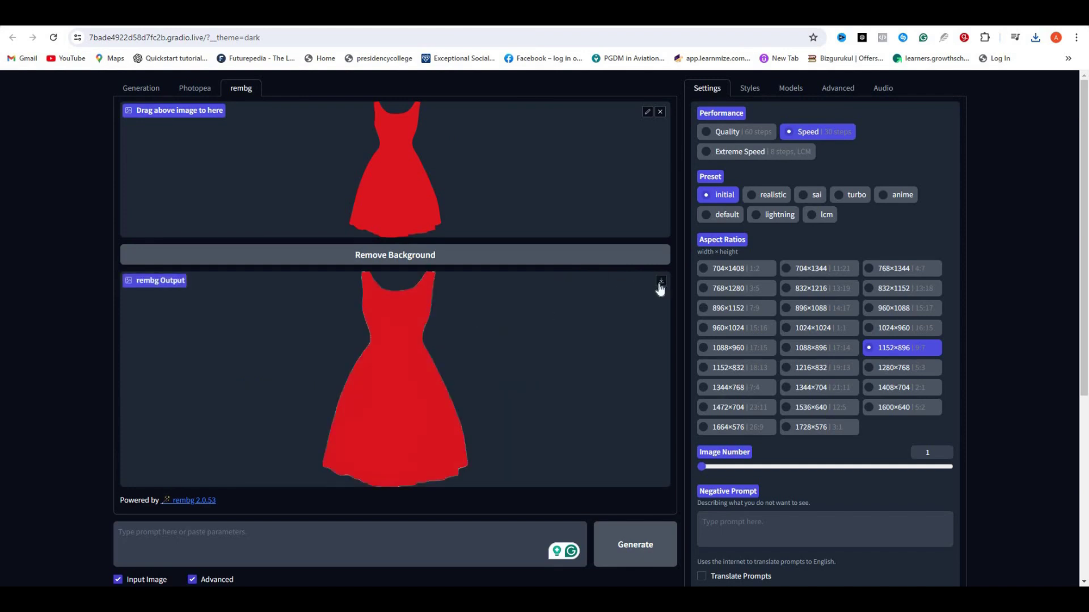
pyautogui.click(136, 89)
# - Load red-dress-hi into the first Image Prompt slot
pyautogui.scroll(-5, 230, 309)
pyautogui.click(229, 305)
pyautogui.scroll(-3, 272, 311)
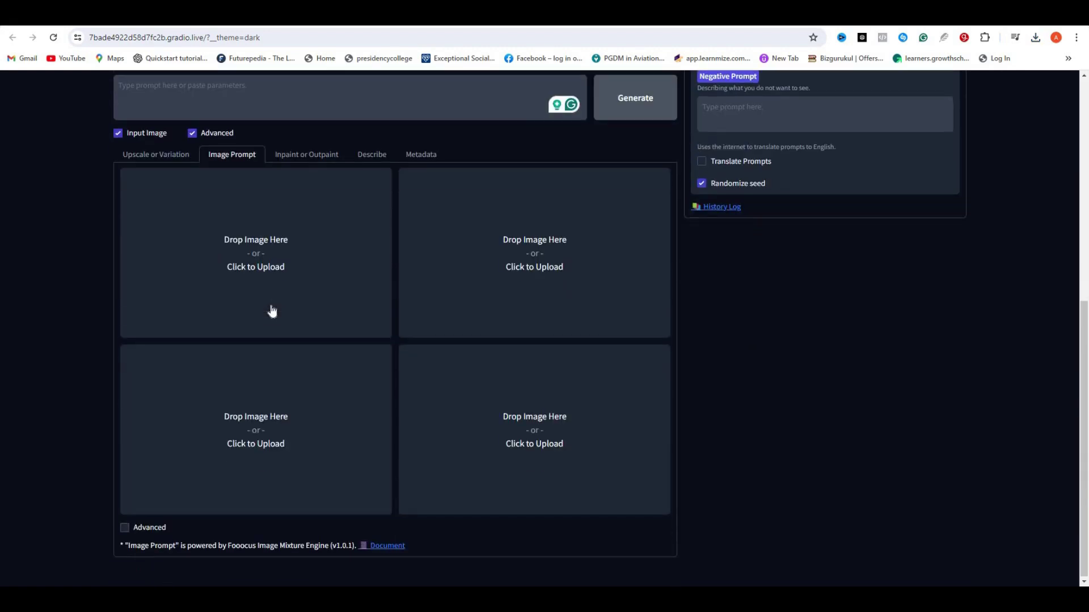
pyautogui.scroll(2, 275, 379)
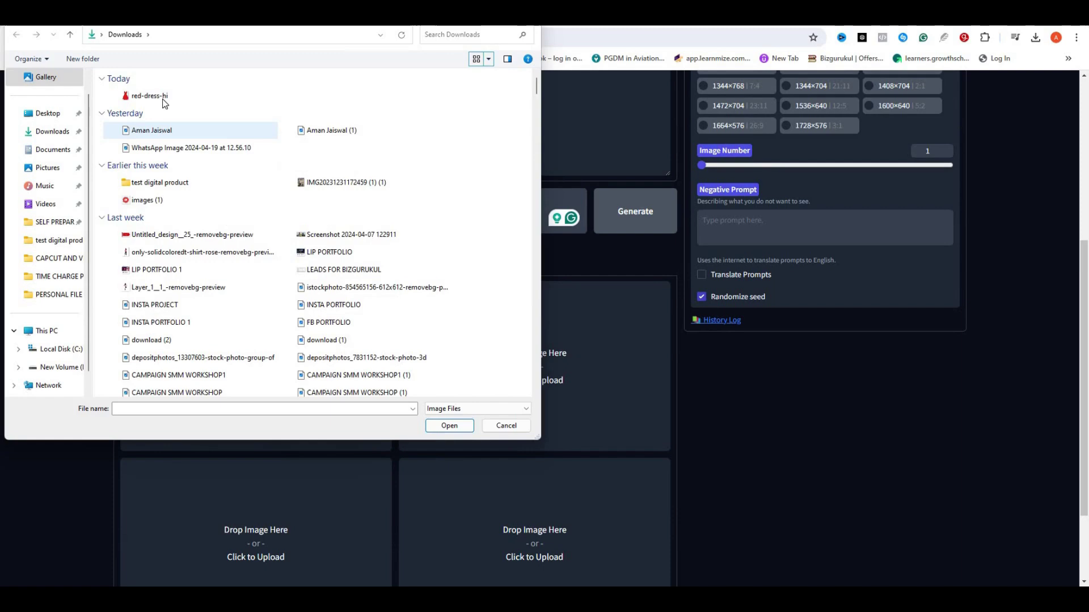
pyautogui.click(150, 95)
pyautogui.press('Return')
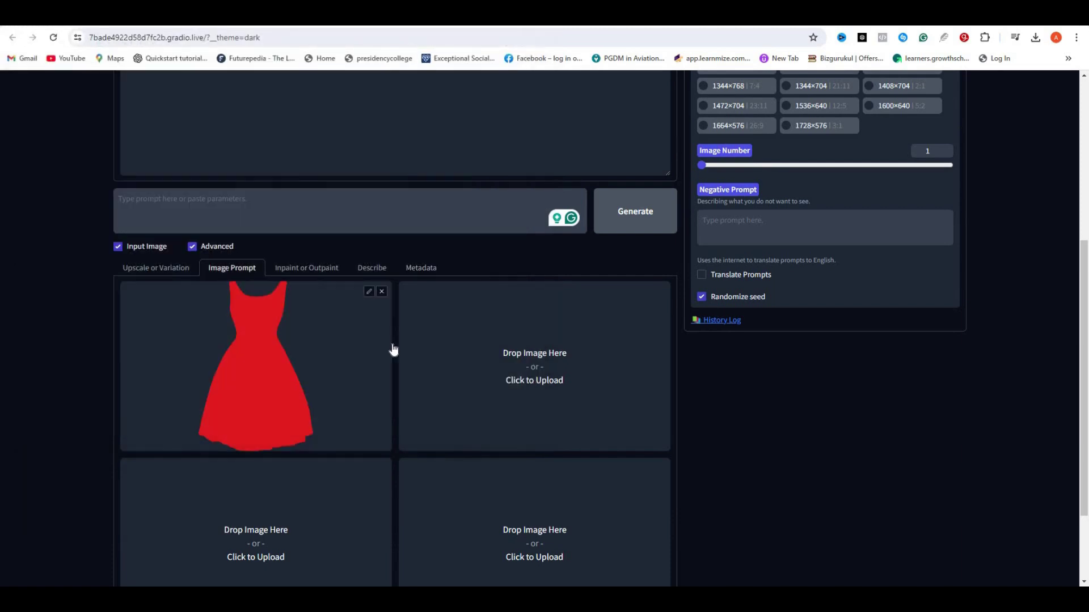
# - Set the first image prompt's Stop At to 0.84 and Weight to about 1.03
pyautogui.scroll(-2, 127, 524)
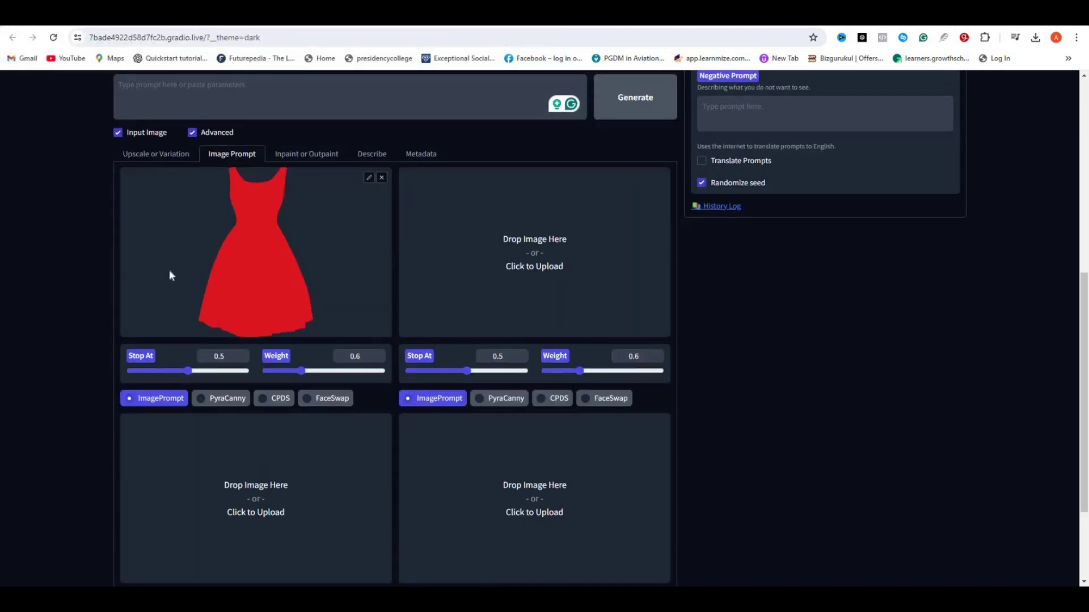
pyautogui.scroll(-2, 175, 263)
pyautogui.moveTo(187, 258); pyautogui.dragTo(229, 260)
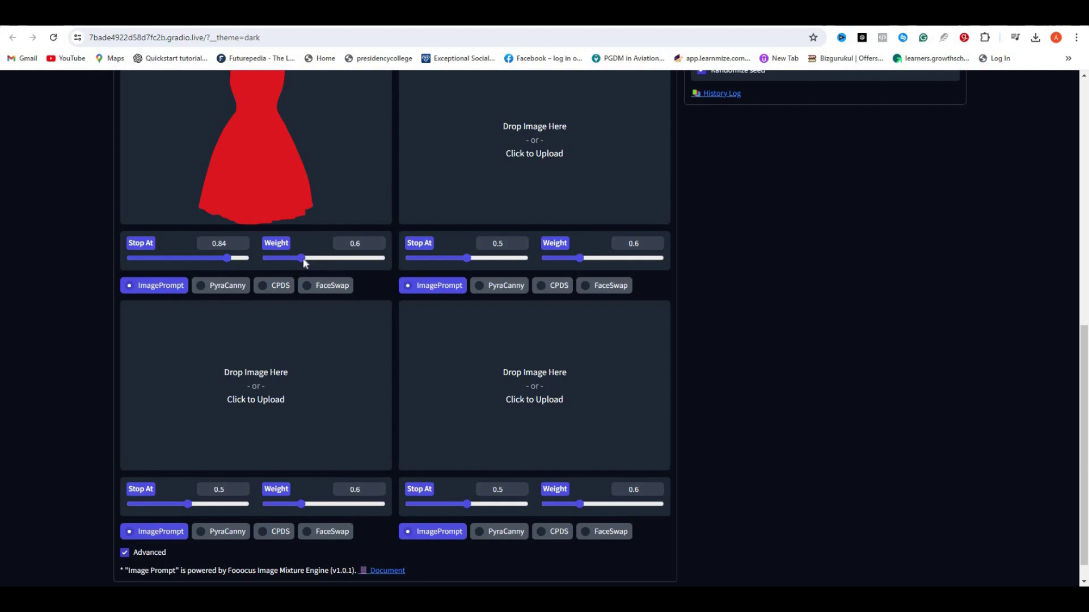
pyautogui.click(336, 260)
pyautogui.moveTo(326, 264); pyautogui.dragTo(323, 264)
# - Prompt 'A beautiful woman in…' at 704×1408 portrait, accept the grammar fix, and generate
pyautogui.scroll(8, 321, 357)
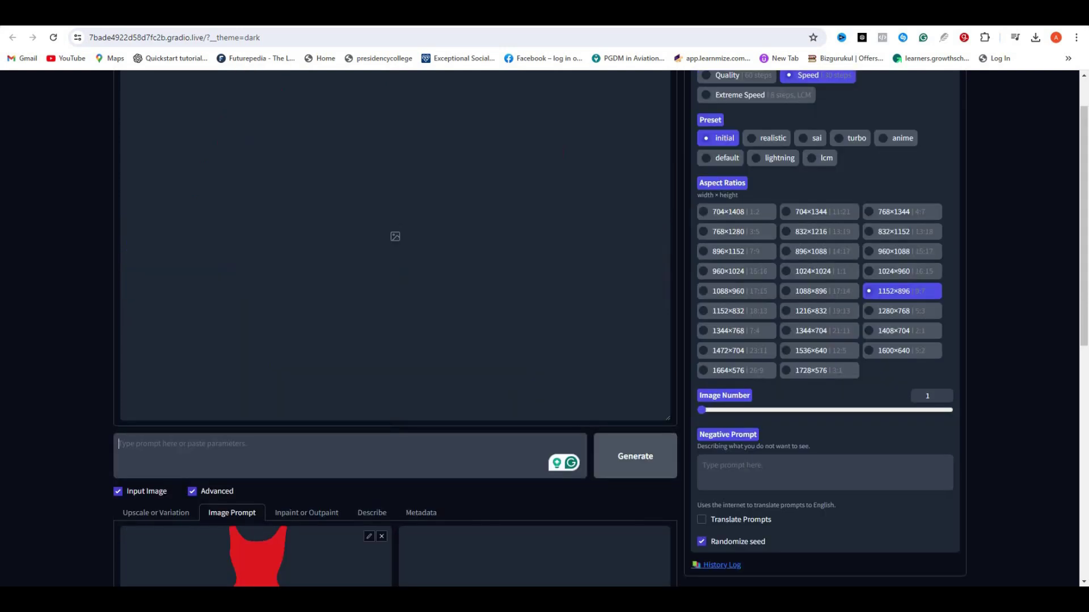
pyautogui.click(121, 443)
pyautogui.write('A beaut')
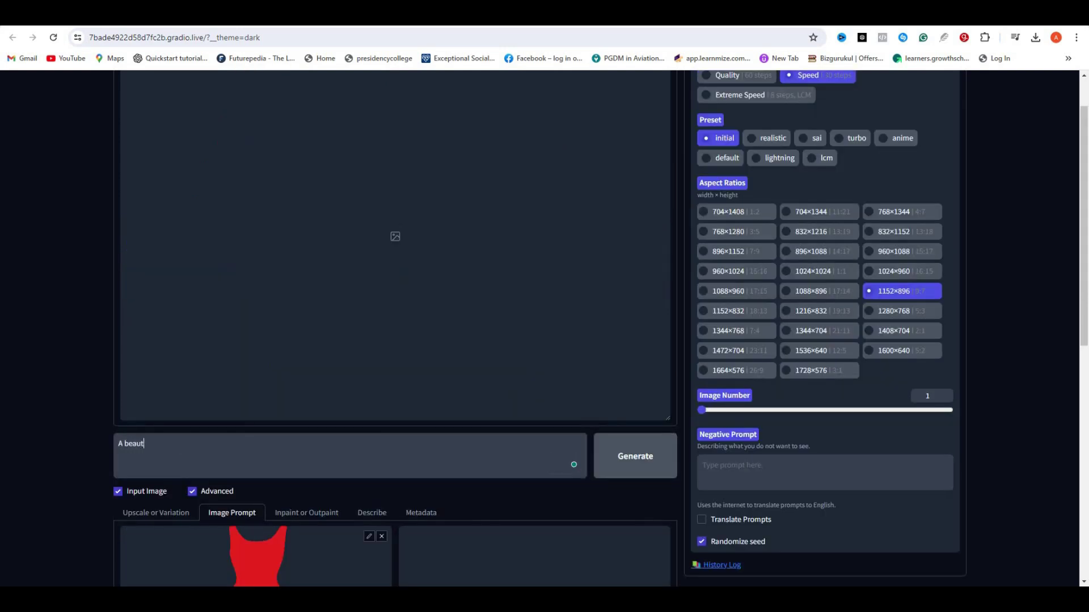
pyautogui.write('iful woman in red dress')
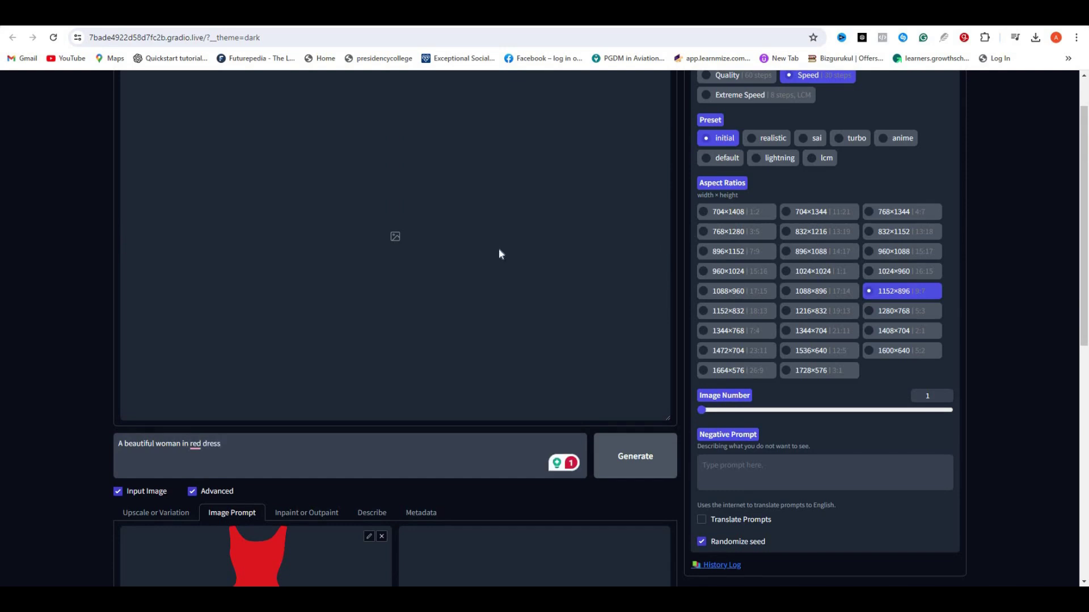
pyautogui.click(727, 217)
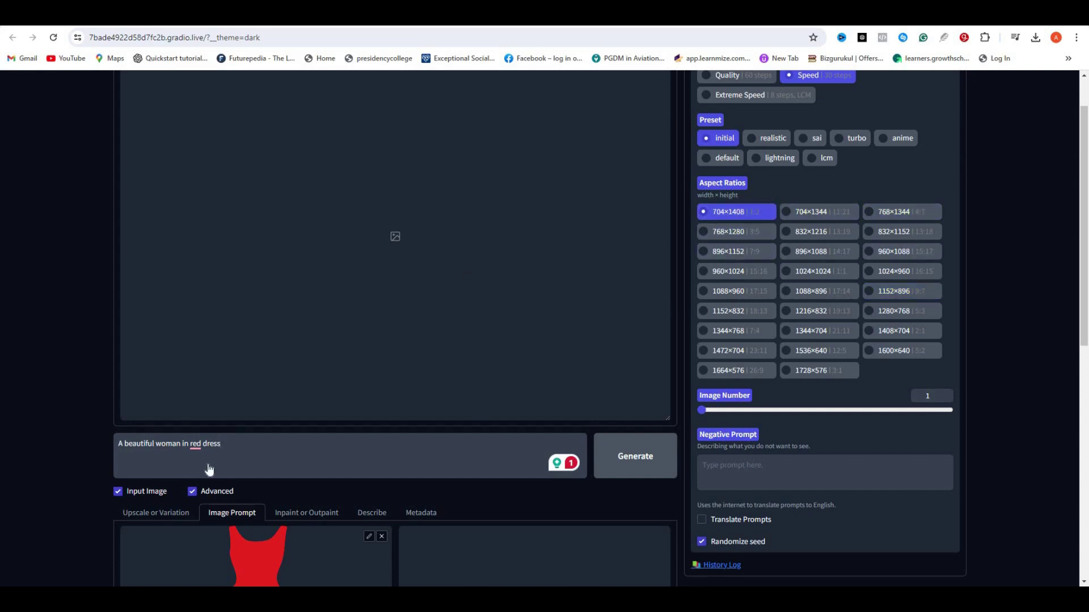
pyautogui.moveTo(195, 445)
pyautogui.click(196, 477)
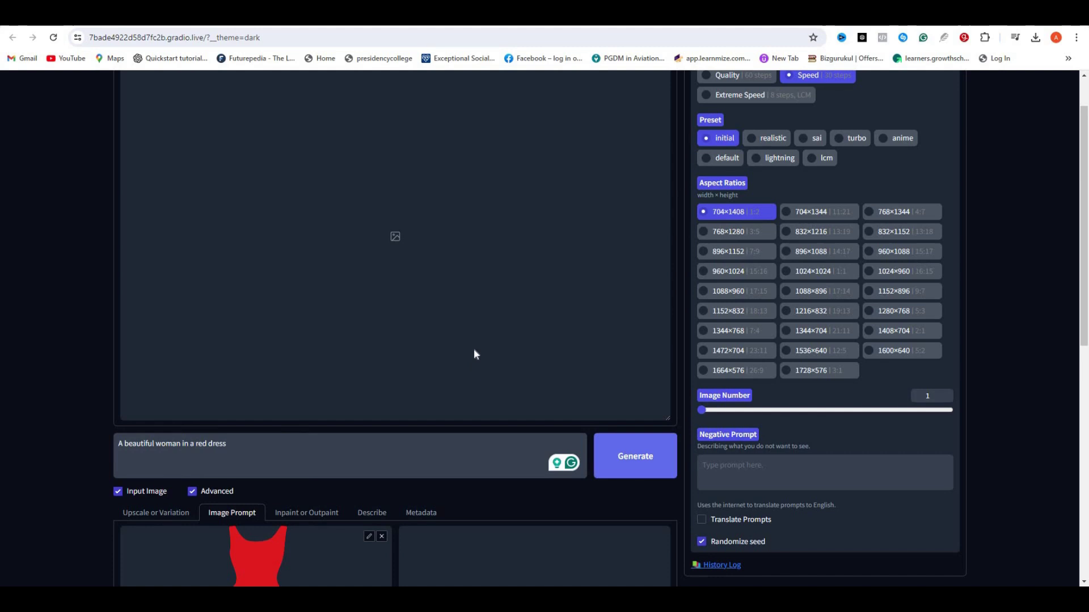
pyautogui.hotkey('ctrl', 'Return')
# - Preview the generated full-body woman in the red dress full-screen, then close it
pyautogui.scroll(1, 501, 350)
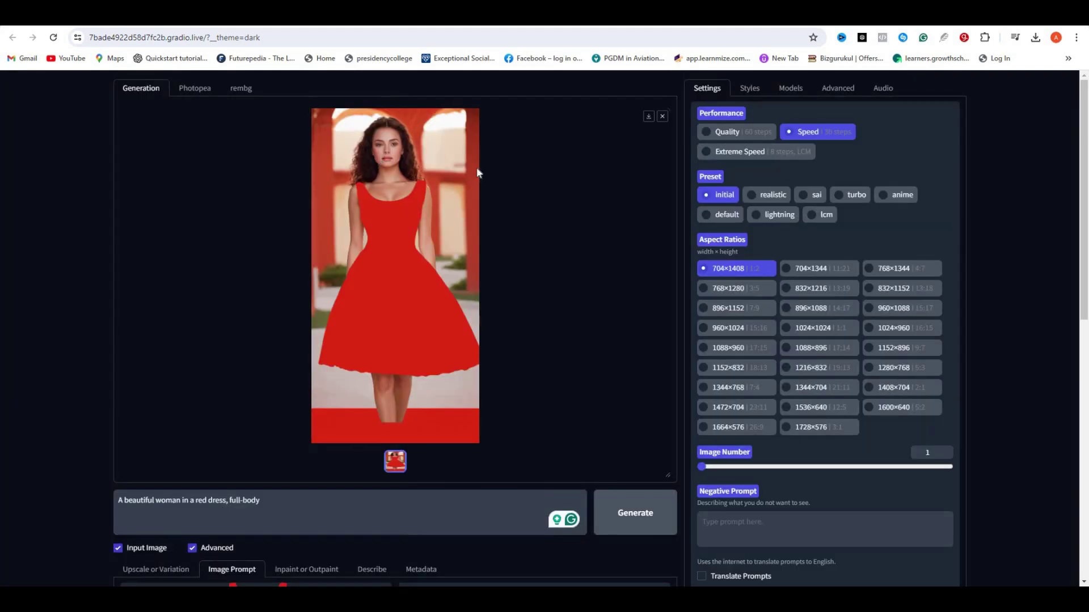
pyautogui.click(517, 146)
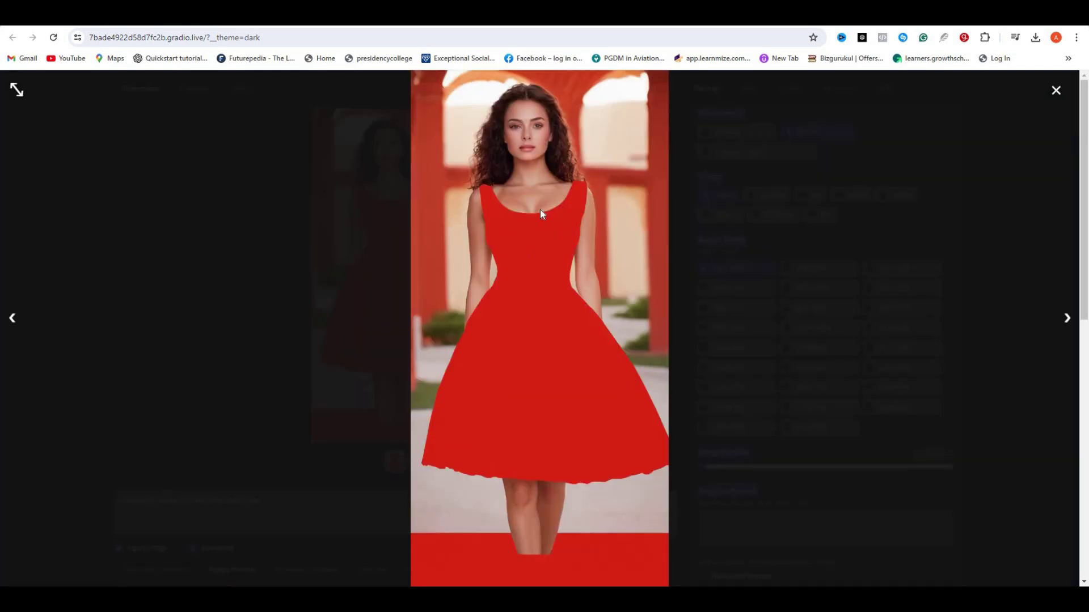
pyautogui.click(499, 215)
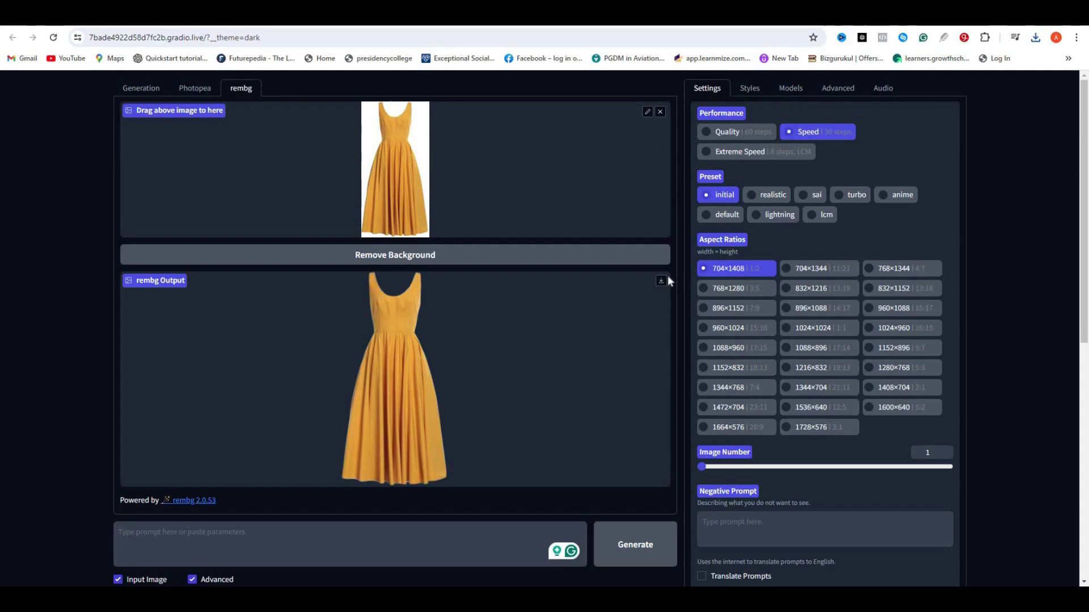
# - Download the background-free dress and swap the first slot's red dress for image (11)
pyautogui.click(662, 283)
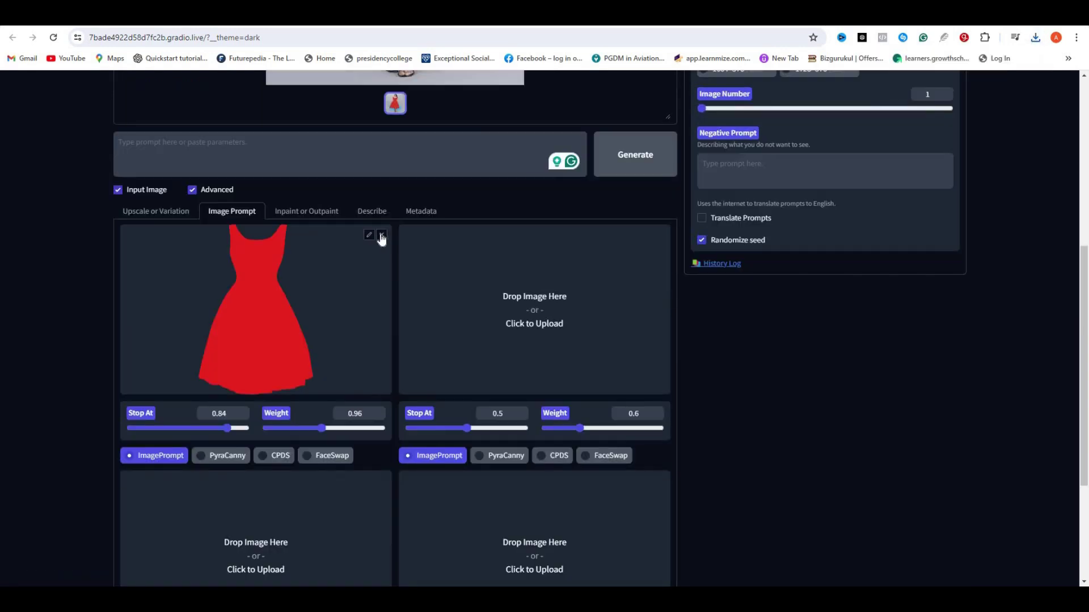
pyautogui.click(382, 236)
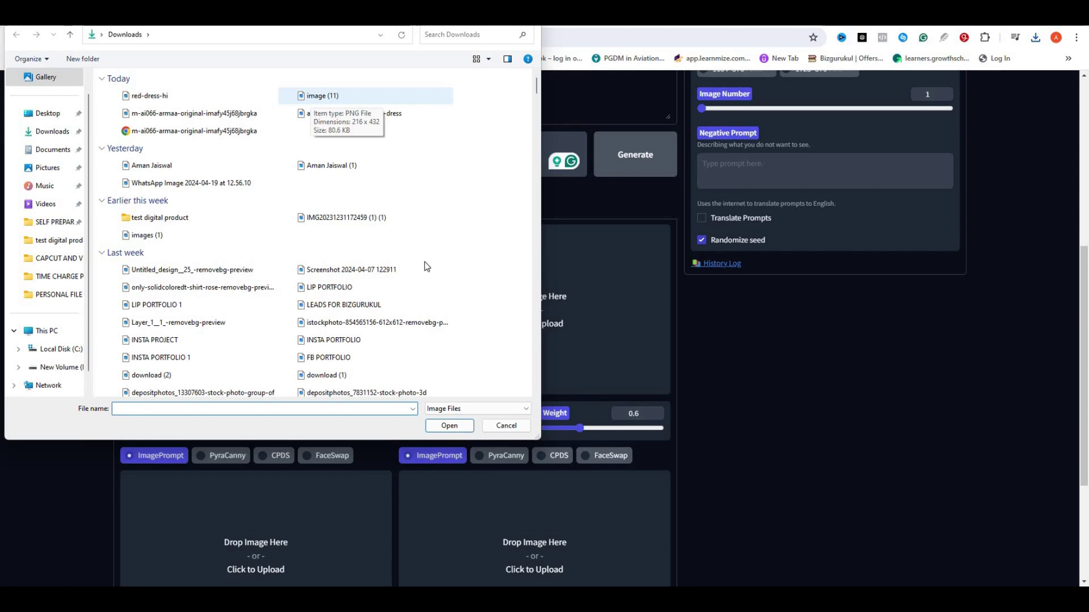
pyautogui.click(314, 97)
pyautogui.press('Return')
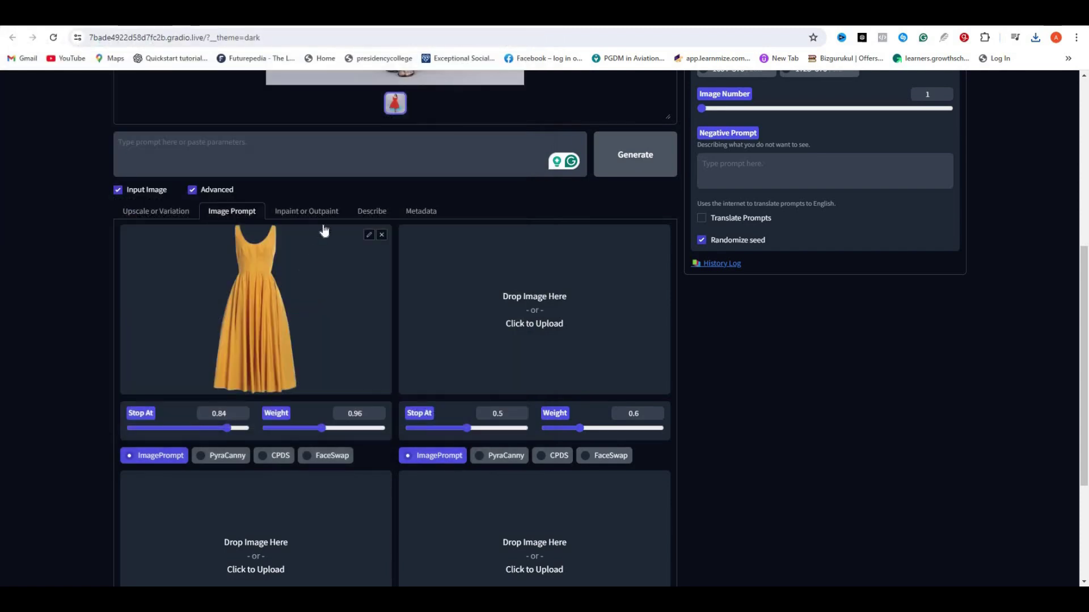
# - Under Advanced, Developer Debug Mode, Control, tick Mixing Image Prompt and Inpaint
pyautogui.scroll(6, 909, 125)
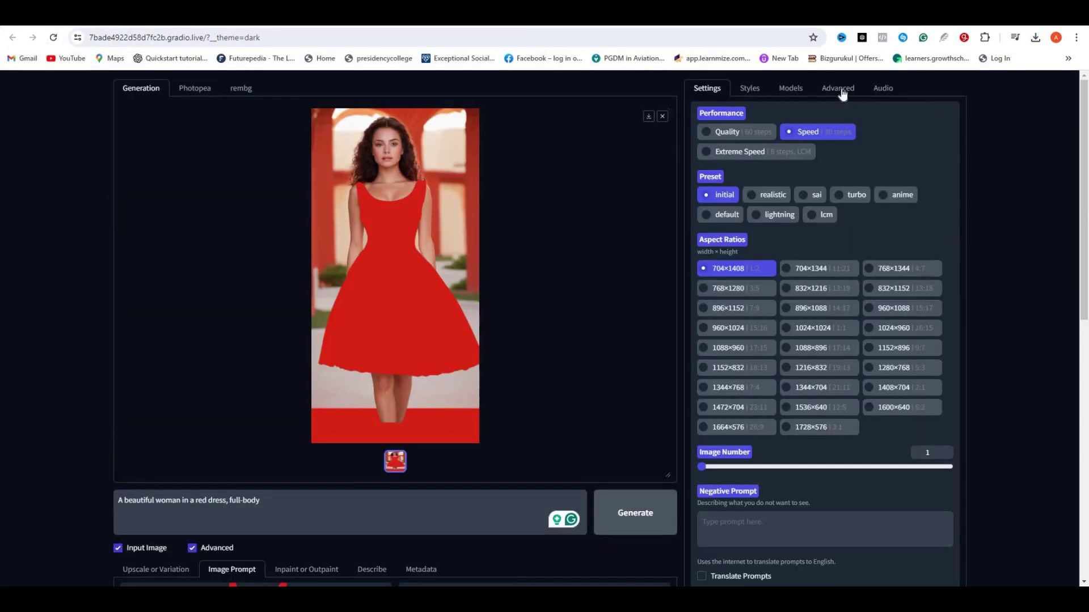
pyautogui.click(842, 90)
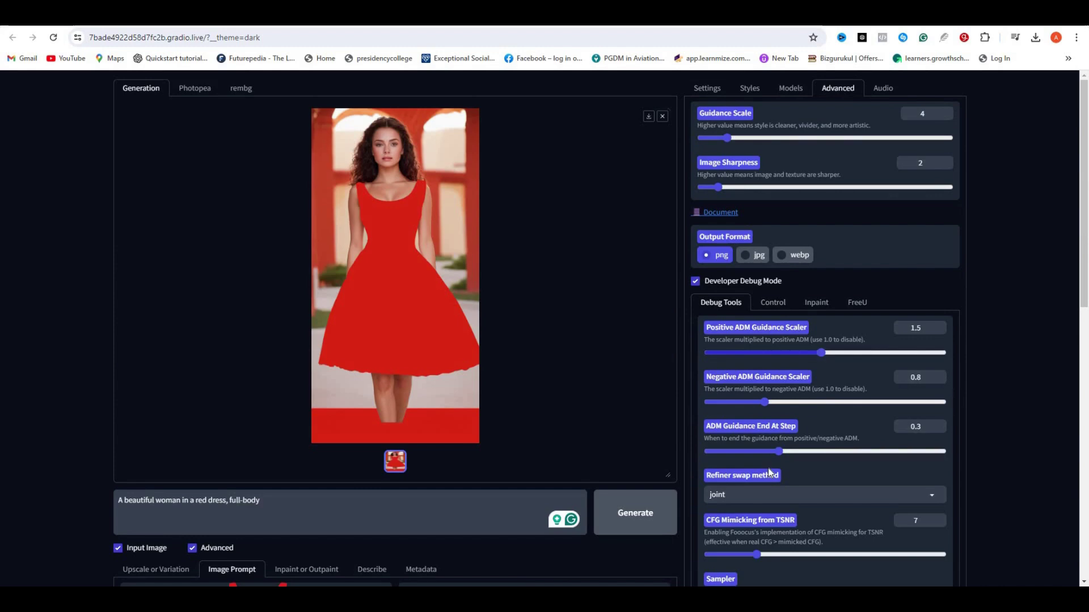
pyautogui.scroll(-6, 777, 421)
pyautogui.scroll(5, 776, 248)
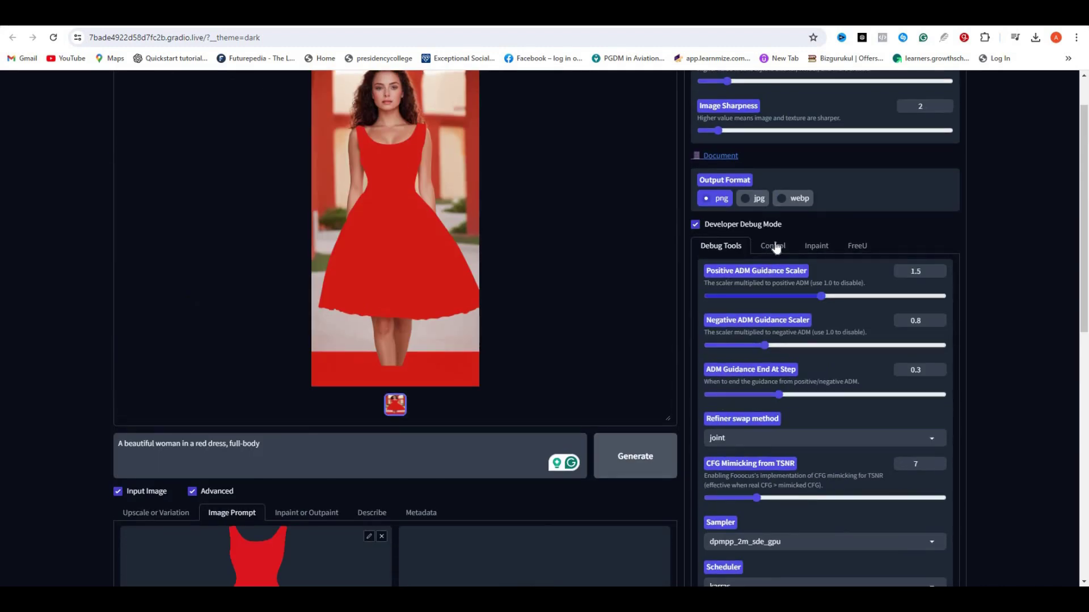
pyautogui.click(775, 246)
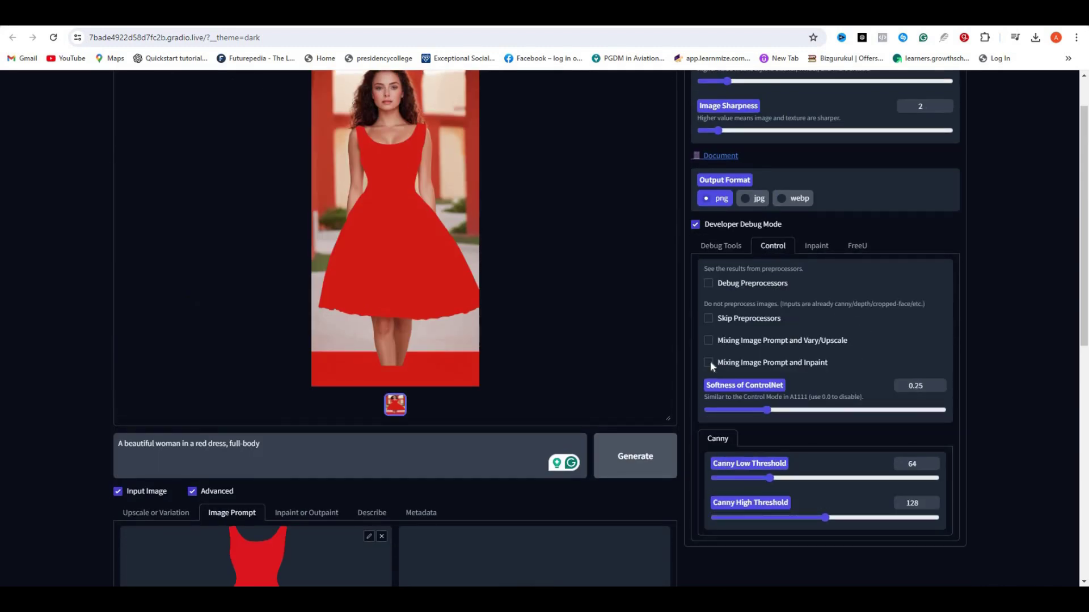
pyautogui.click(709, 362)
pyautogui.scroll(-4, 573, 295)
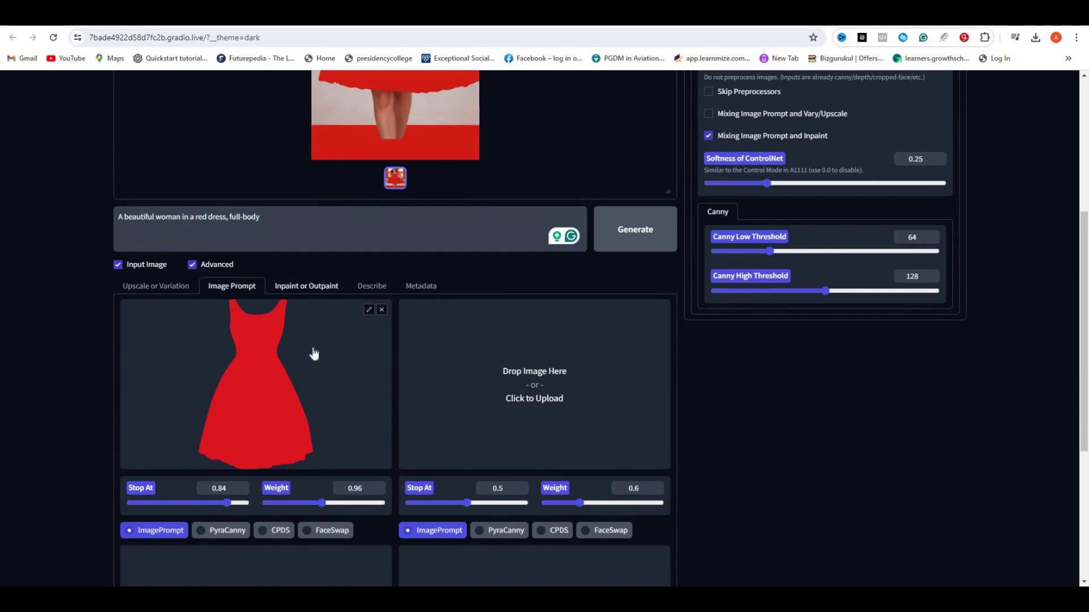
# - On the Inpaint tab, paint a mask over the floral dress from shoulder to lower skirt with an enlarged brush
pyautogui.click(306, 286)
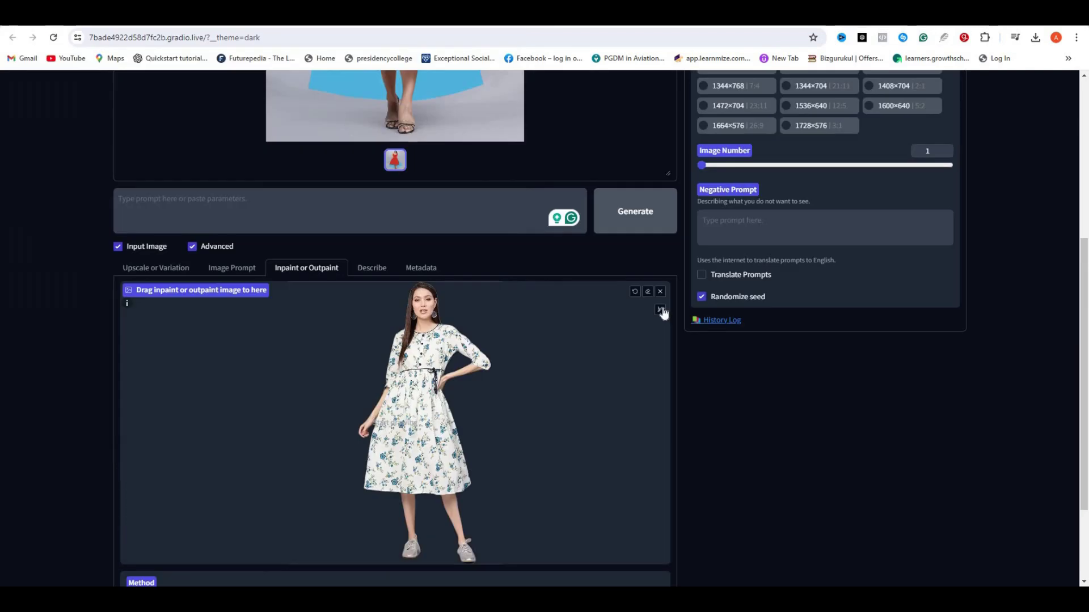
pyautogui.click(660, 309)
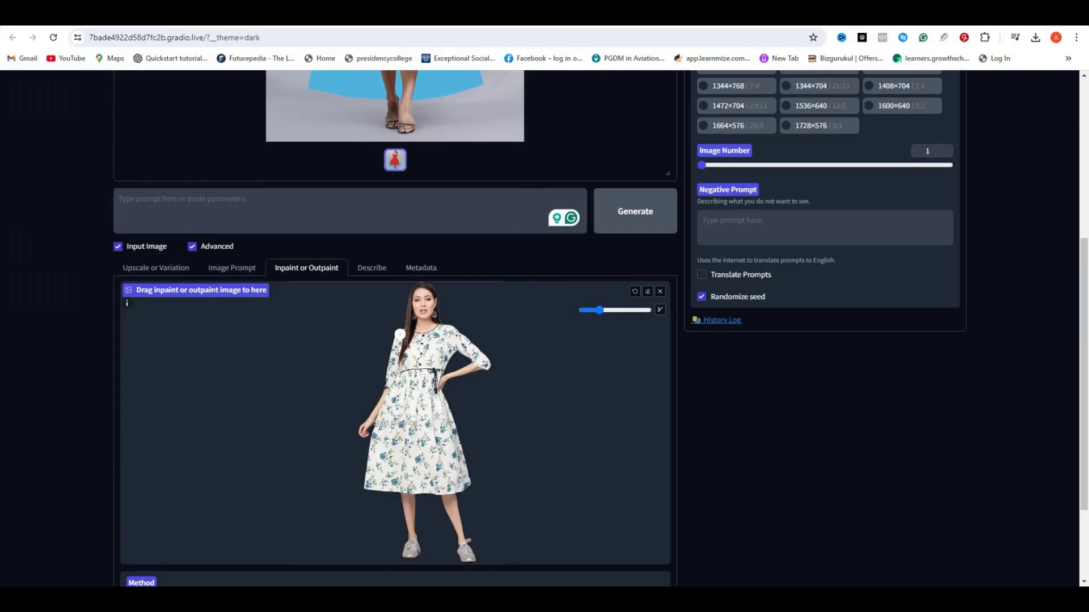
pyautogui.moveTo(394, 339)
pyautogui.mouseDown()
pyautogui.moveTo(389, 378)
pyautogui.moveTo(397, 340)
pyautogui.moveTo(437, 331)
pyautogui.moveTo(490, 365)
pyautogui.moveTo(448, 336)
pyautogui.moveTo(440, 373)
pyautogui.moveTo(411, 369)
pyautogui.moveTo(421, 342)
pyautogui.moveTo(361, 487)
pyautogui.moveTo(455, 492)
pyautogui.moveTo(465, 477)
pyautogui.moveTo(457, 417)
pyautogui.moveTo(441, 375)
pyautogui.mouseUp()
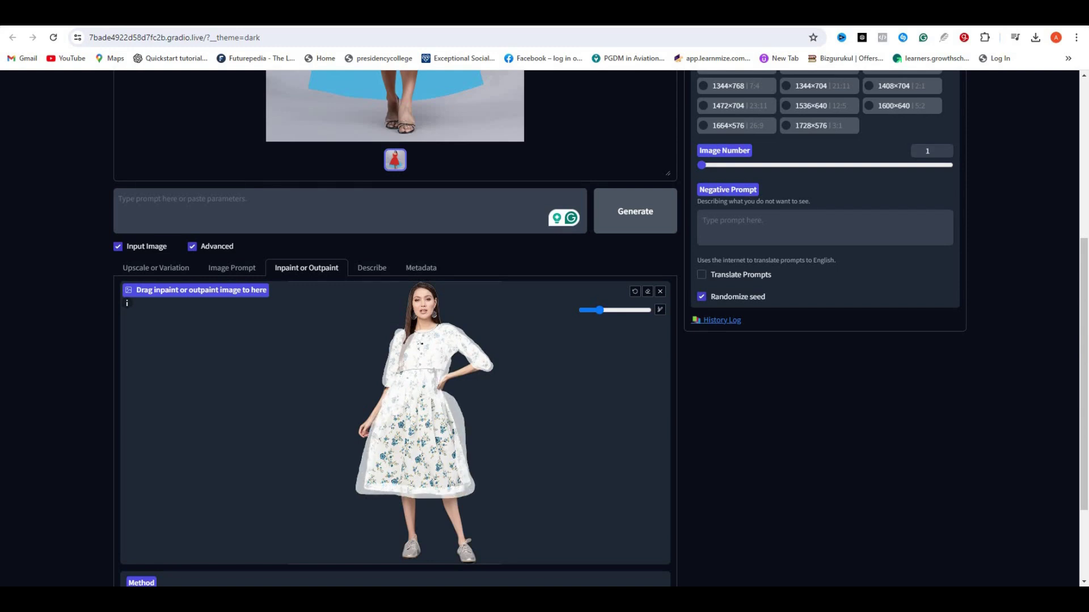
pyautogui.moveTo(599, 310); pyautogui.dragTo(613, 310)
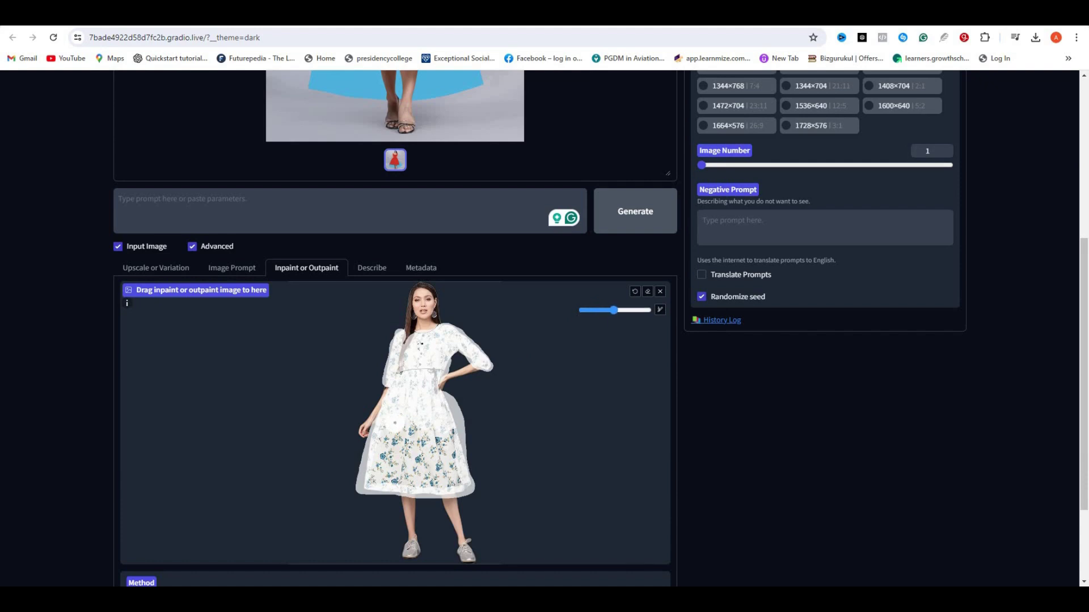
pyautogui.moveTo(395, 422)
pyautogui.mouseDown()
pyautogui.moveTo(376, 434)
pyautogui.moveTo(410, 408)
pyautogui.moveTo(396, 479)
pyautogui.moveTo(434, 441)
pyautogui.moveTo(452, 455)
pyautogui.moveTo(445, 437)
pyautogui.moveTo(453, 446)
pyautogui.moveTo(413, 475)
pyautogui.moveTo(444, 482)
pyautogui.moveTo(386, 413)
pyautogui.moveTo(414, 401)
pyautogui.mouseUp()
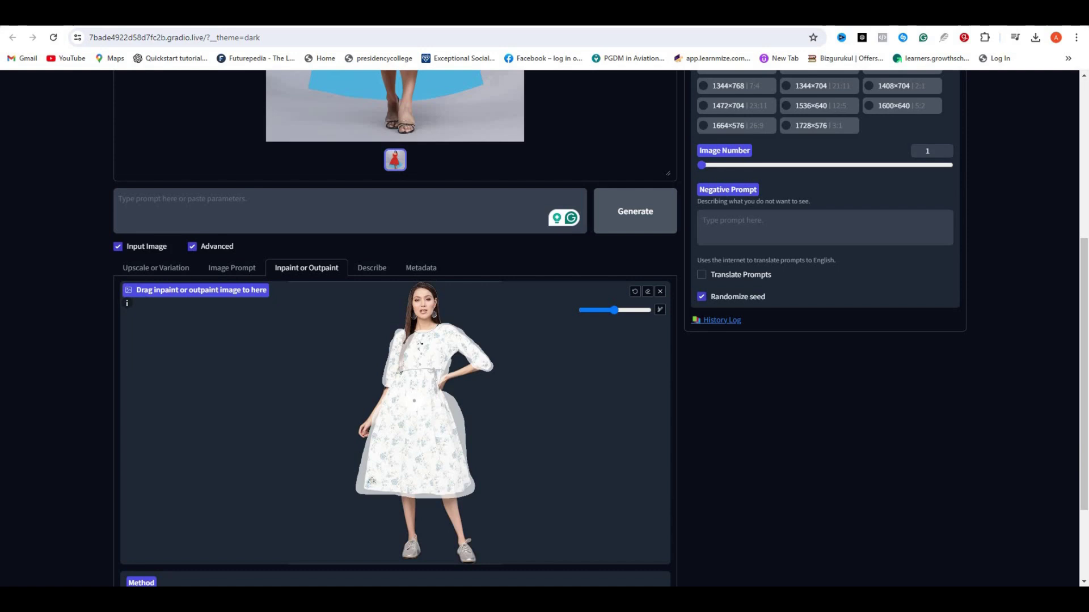
# - Review the dress image prompt, clear the prompt text, and generate the inpainted image with Ctrl+Enter
pyautogui.click(232, 268)
pyautogui.scroll(-2, 345, 270)
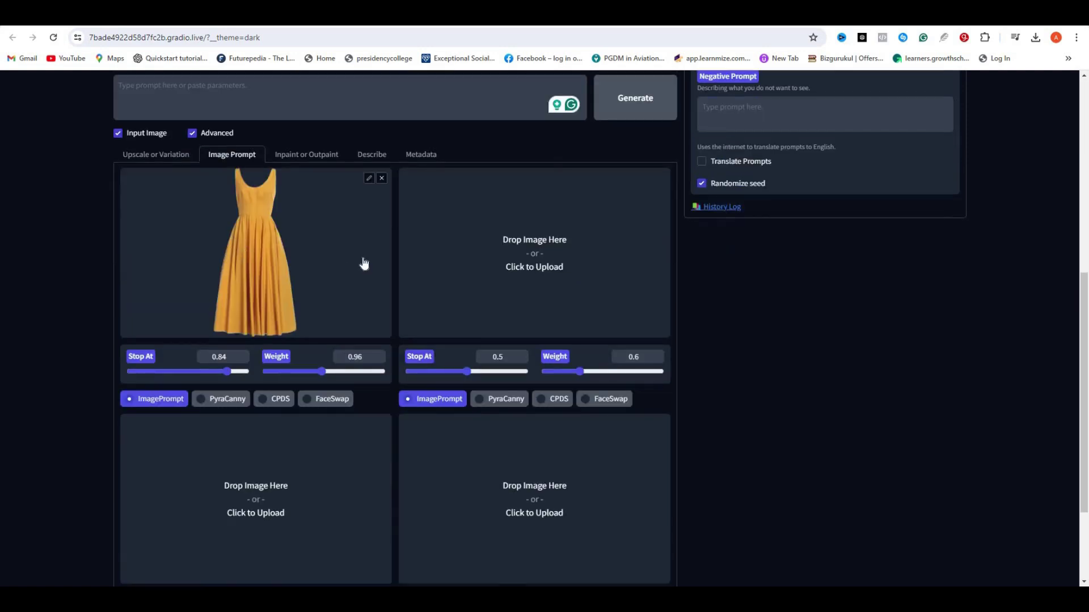
pyautogui.scroll(7, 503, 246)
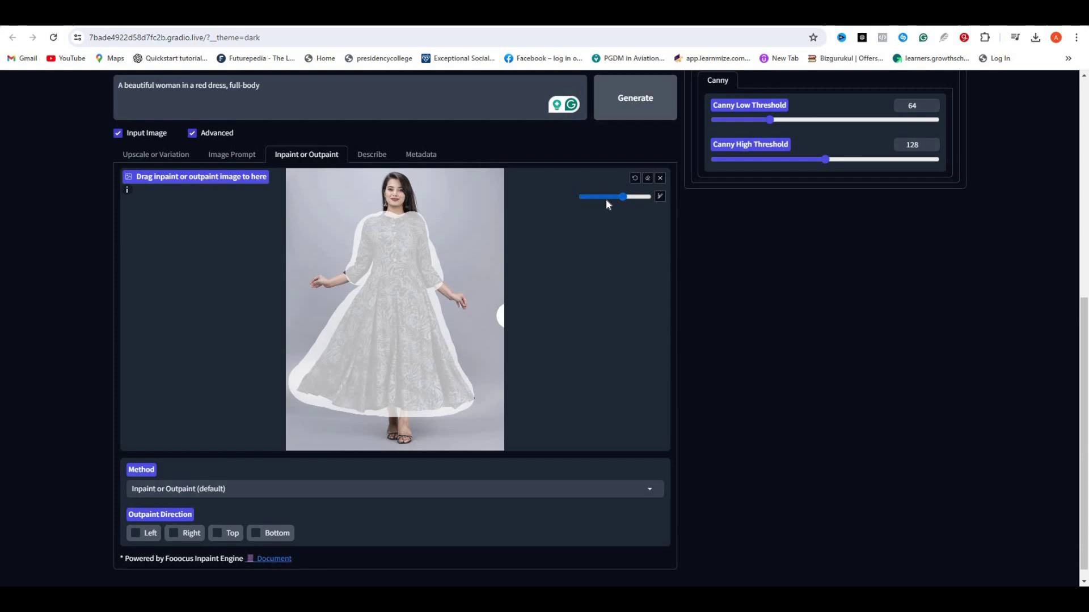
pyautogui.scroll(6, 396, 282)
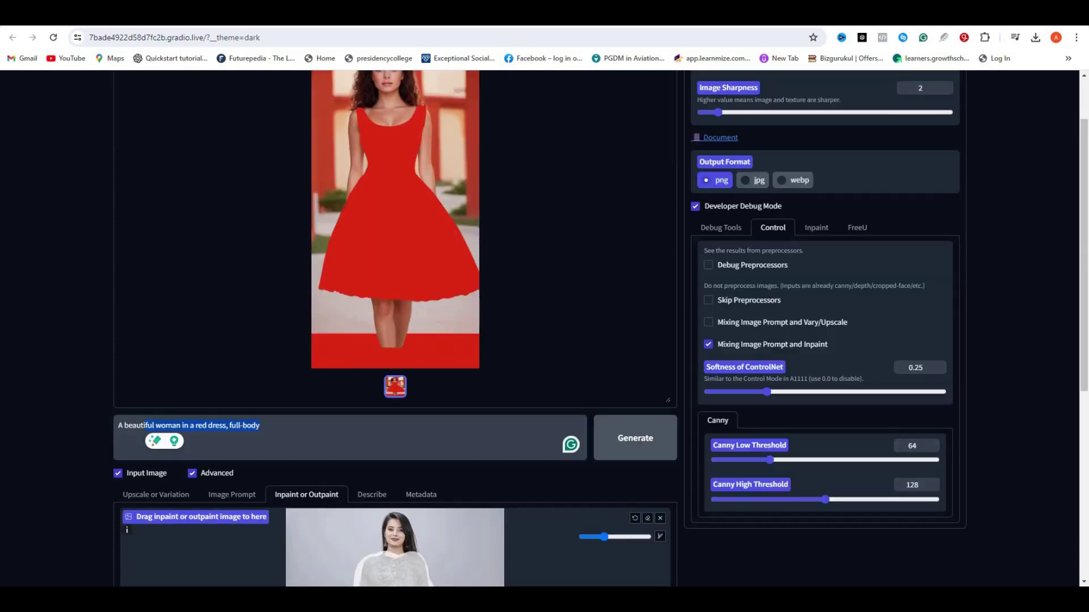
pyautogui.press('BackSpace')
pyautogui.hotkey('ctrl', 'Return')
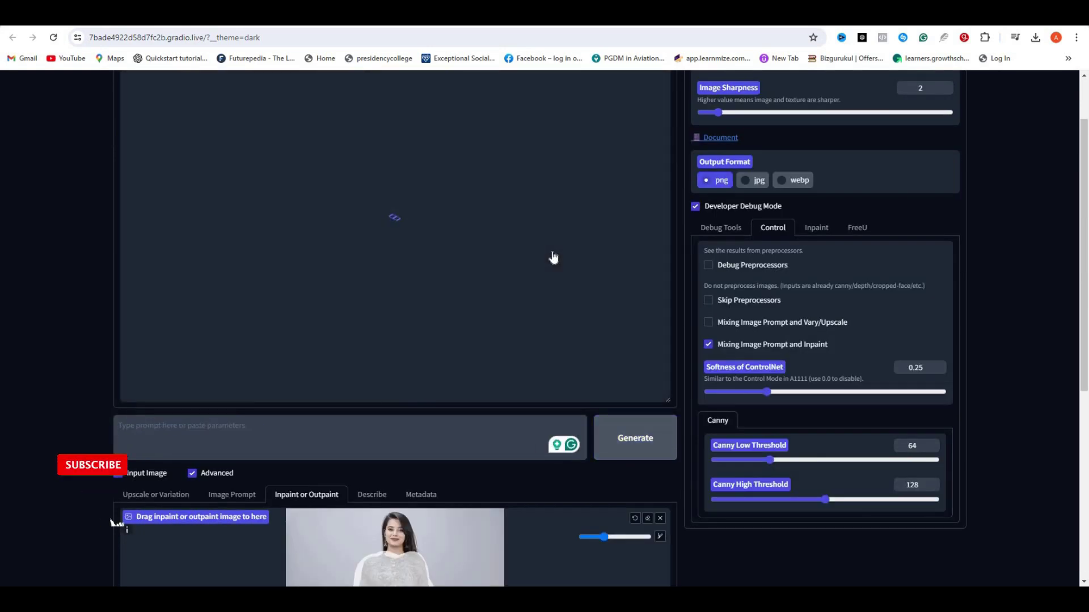